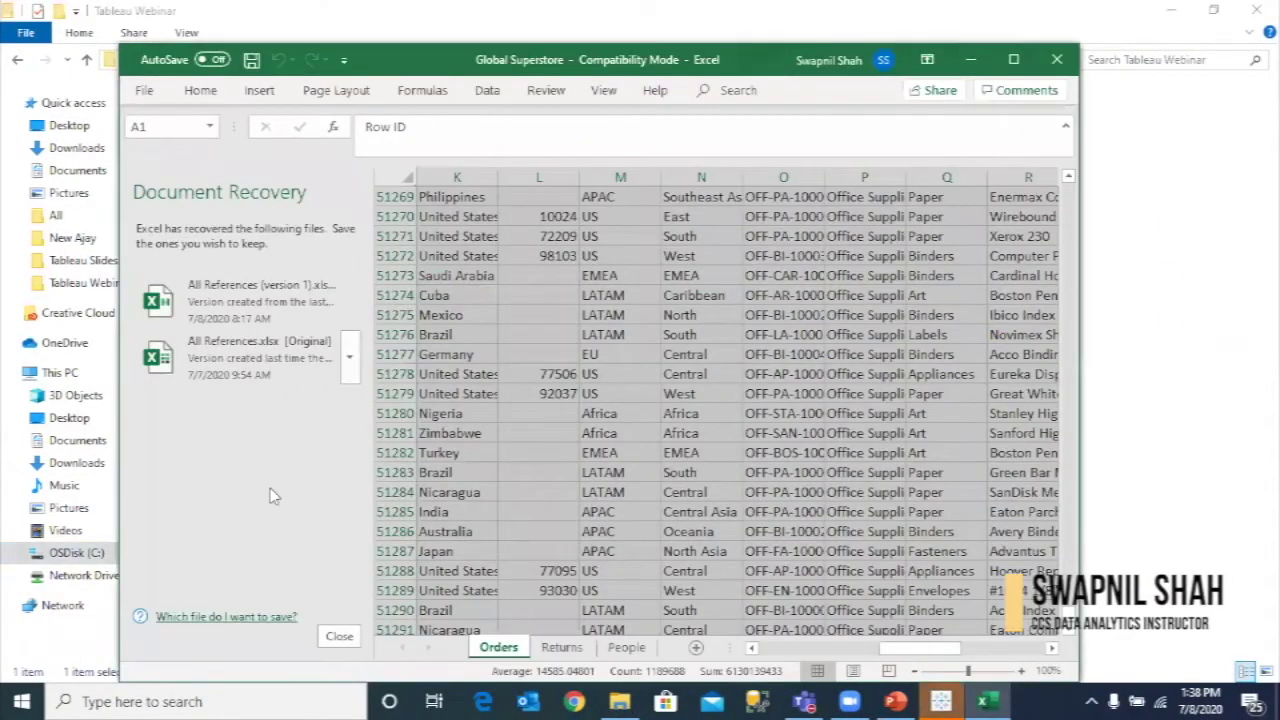
- Remove the recovered Excel files and maximize the Global Superstore workbook window
{"action": "left_click", "coordinate": [339, 636]}
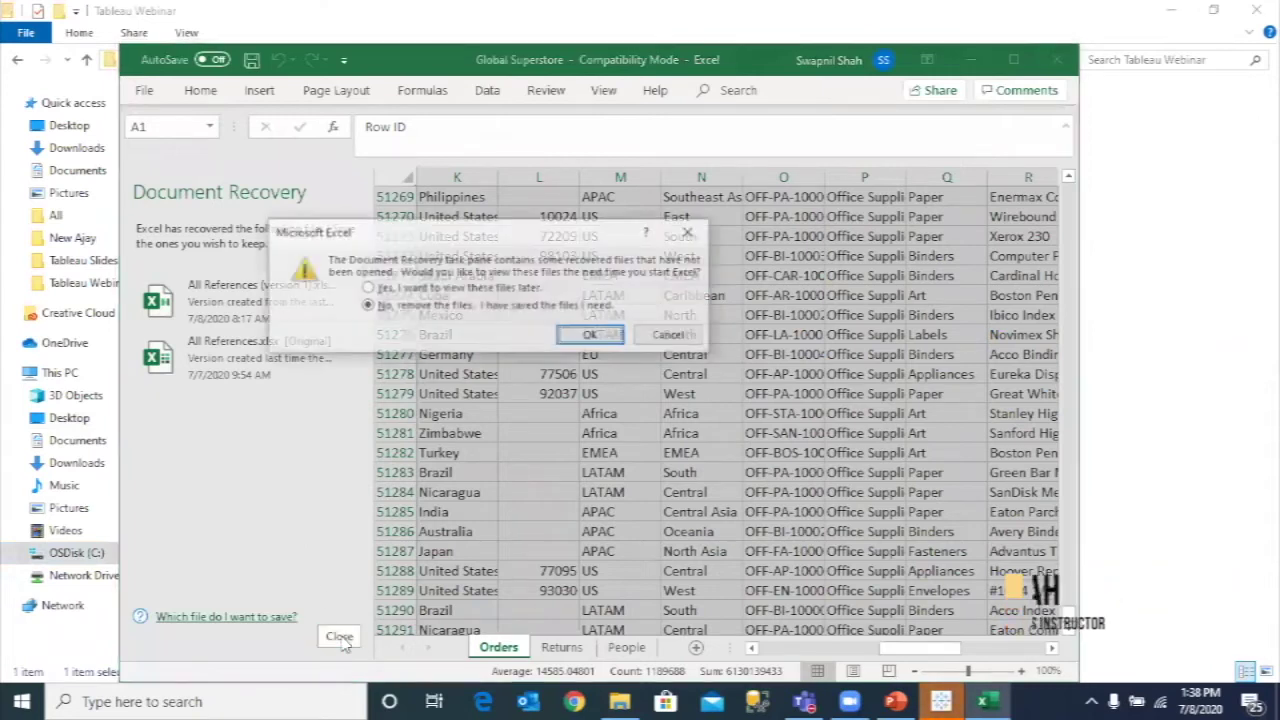
{"action": "left_click", "coordinate": [591, 336]}
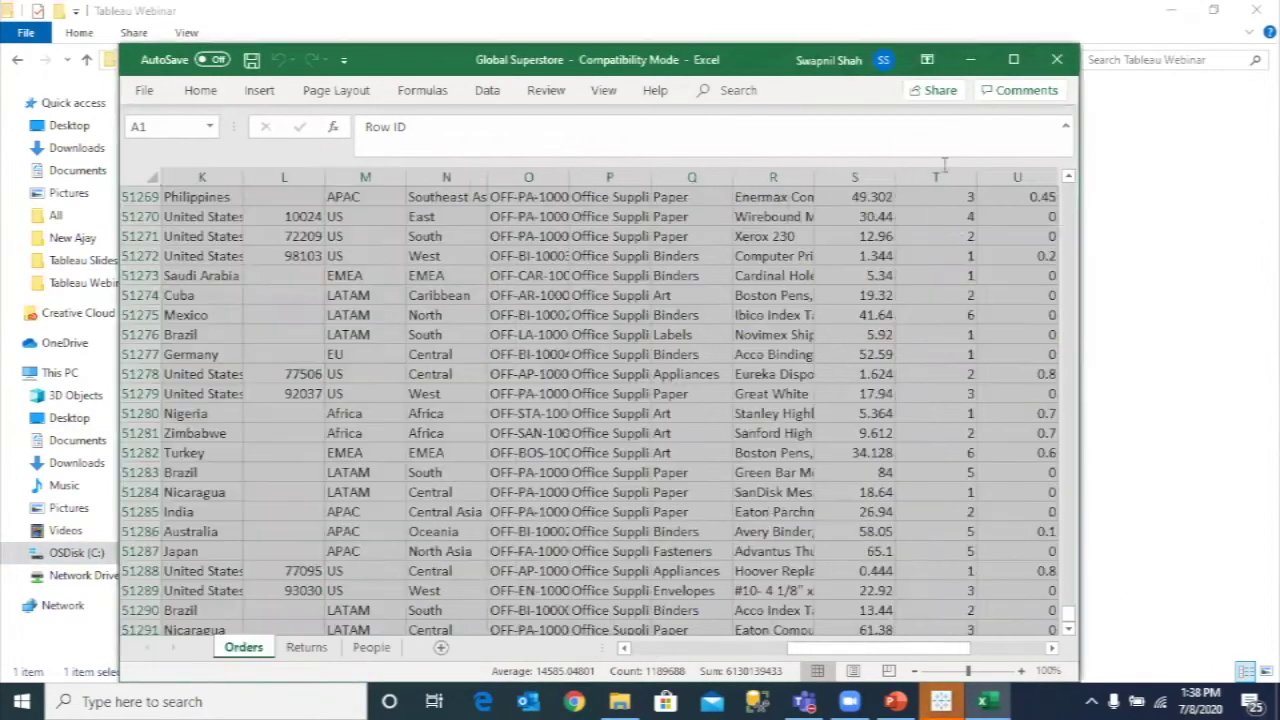
{"action": "left_click", "coordinate": [1012, 60]}
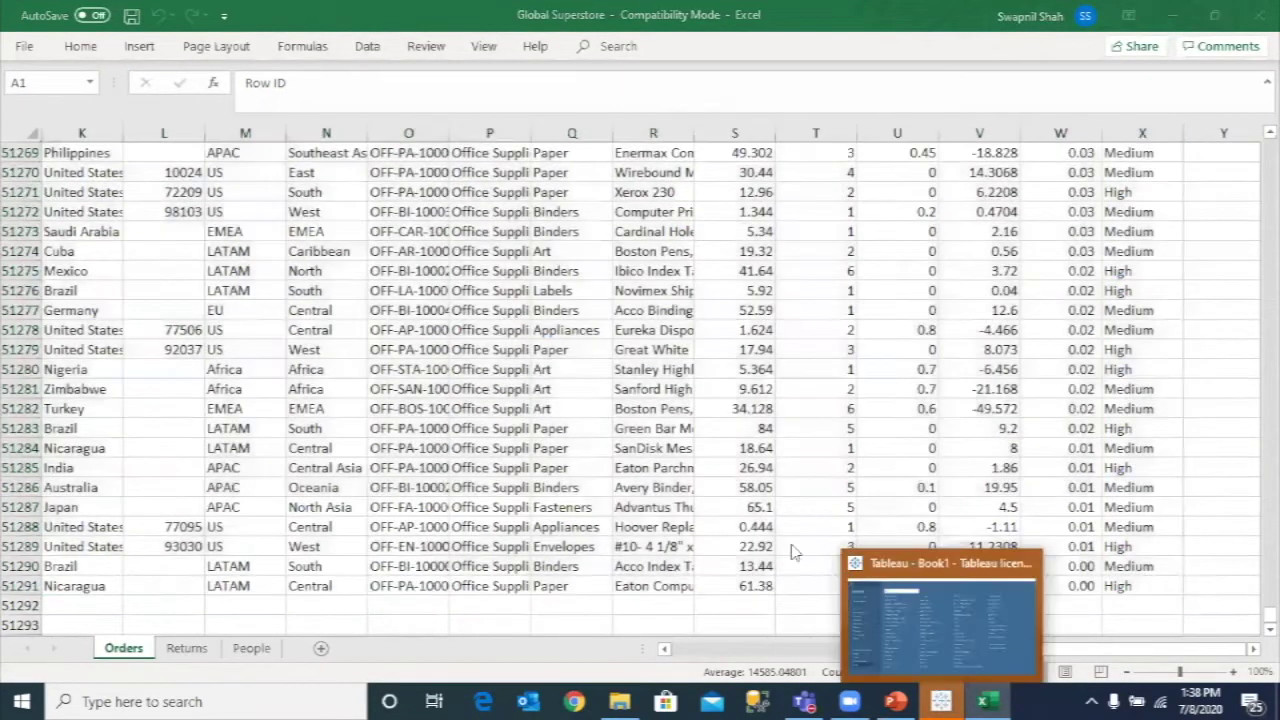
- Open Global Superstore as a Tableau data source and select its Orders sheet
{"action": "left_click", "coordinate": [940, 701]}
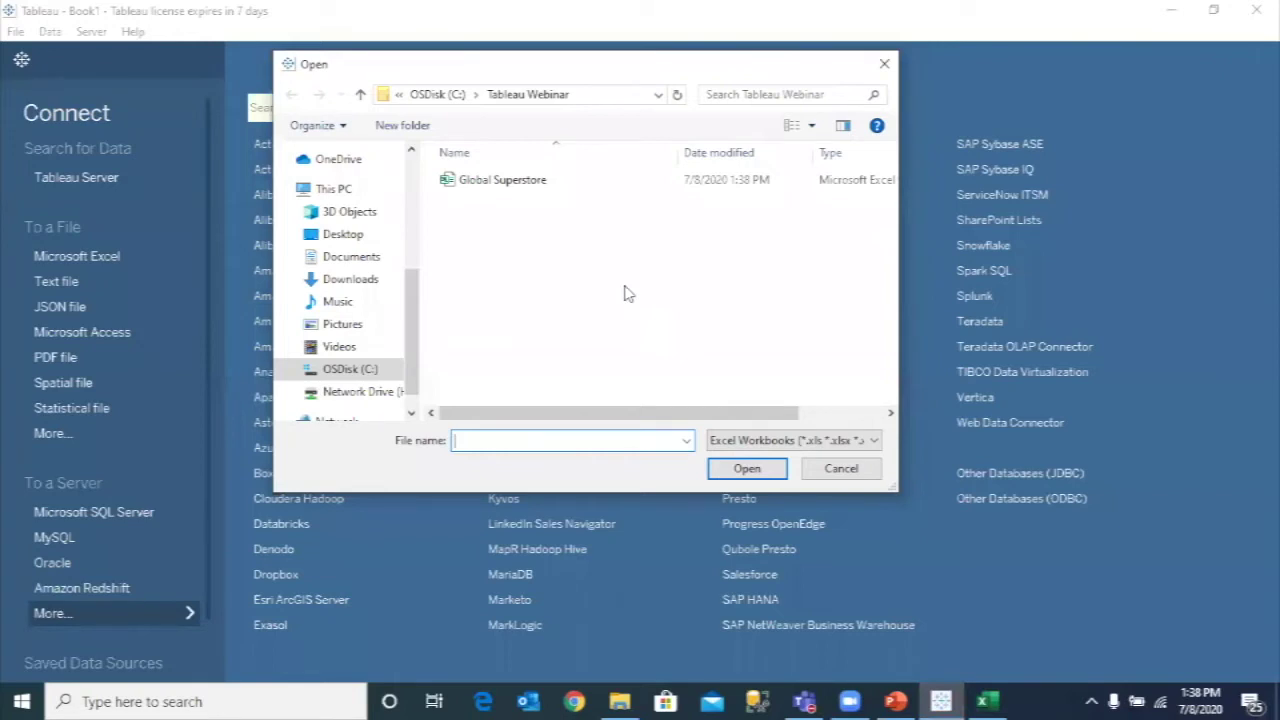
{"action": "double_click", "coordinate": [503, 181]}
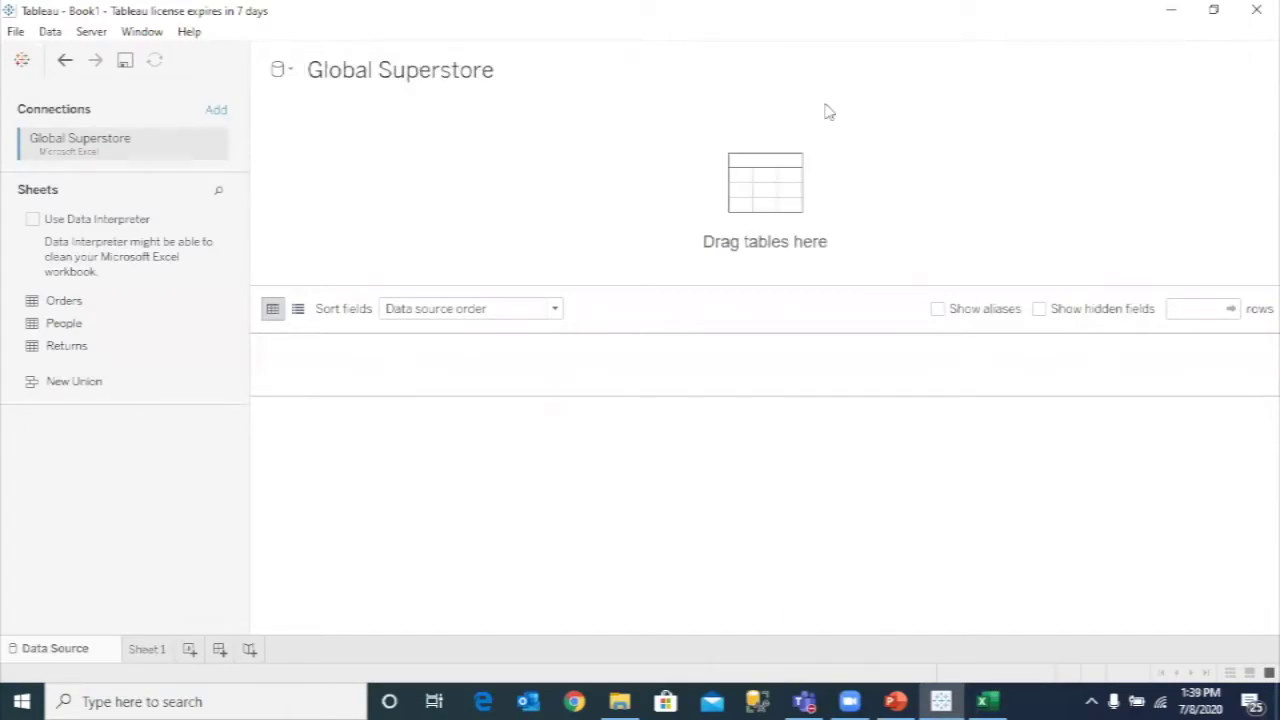
{"action": "left_click", "coordinate": [80, 300]}
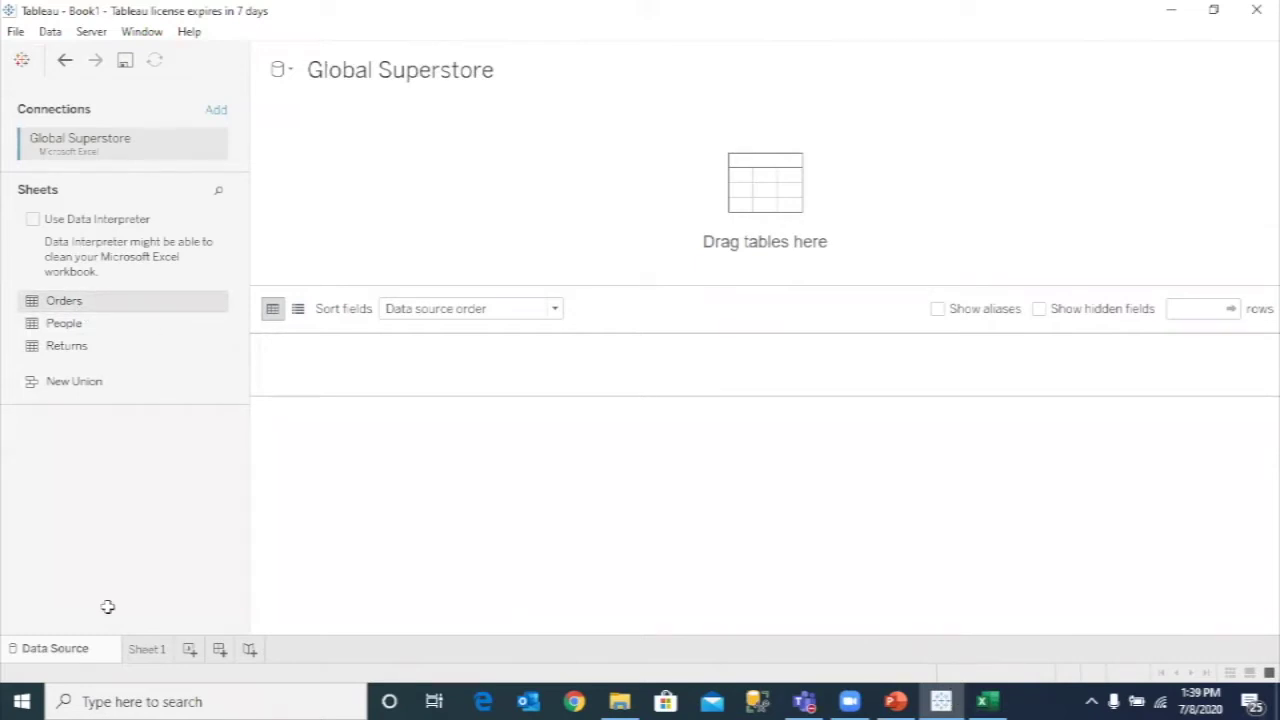
{"action": "left_click", "coordinate": [1180, 16]}
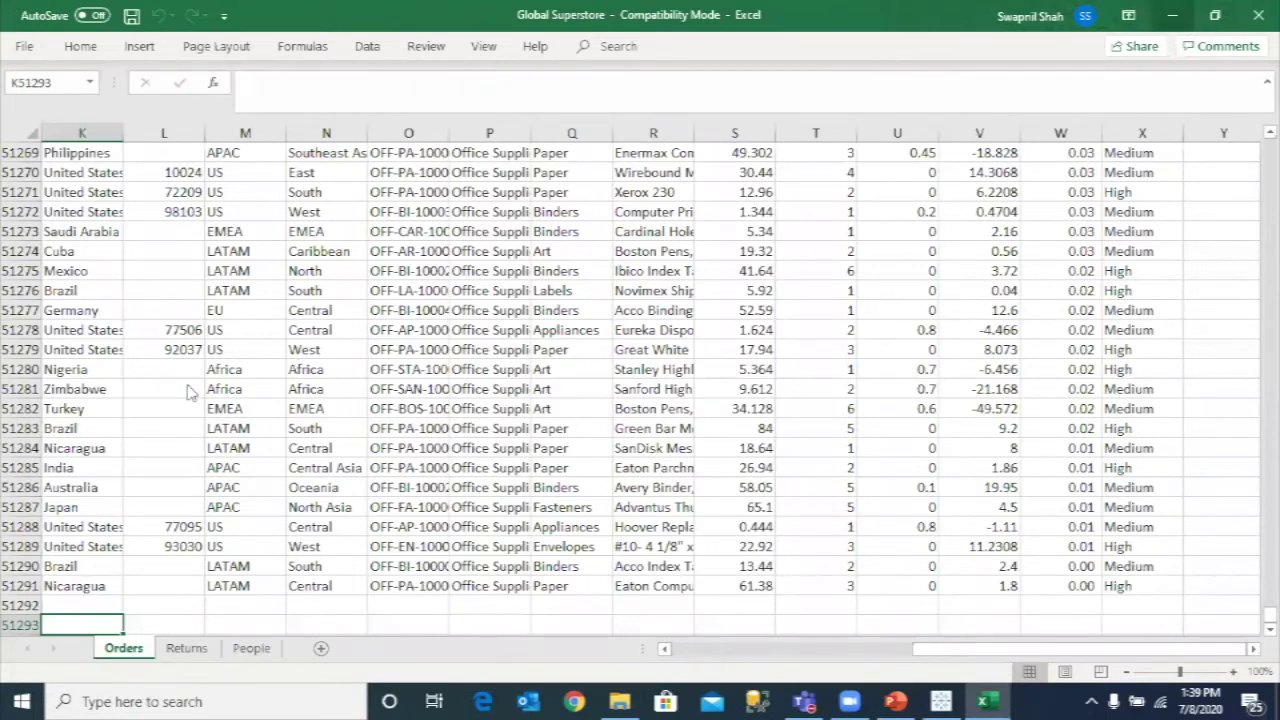
{"action": "key", "text": "alt+Tab"}
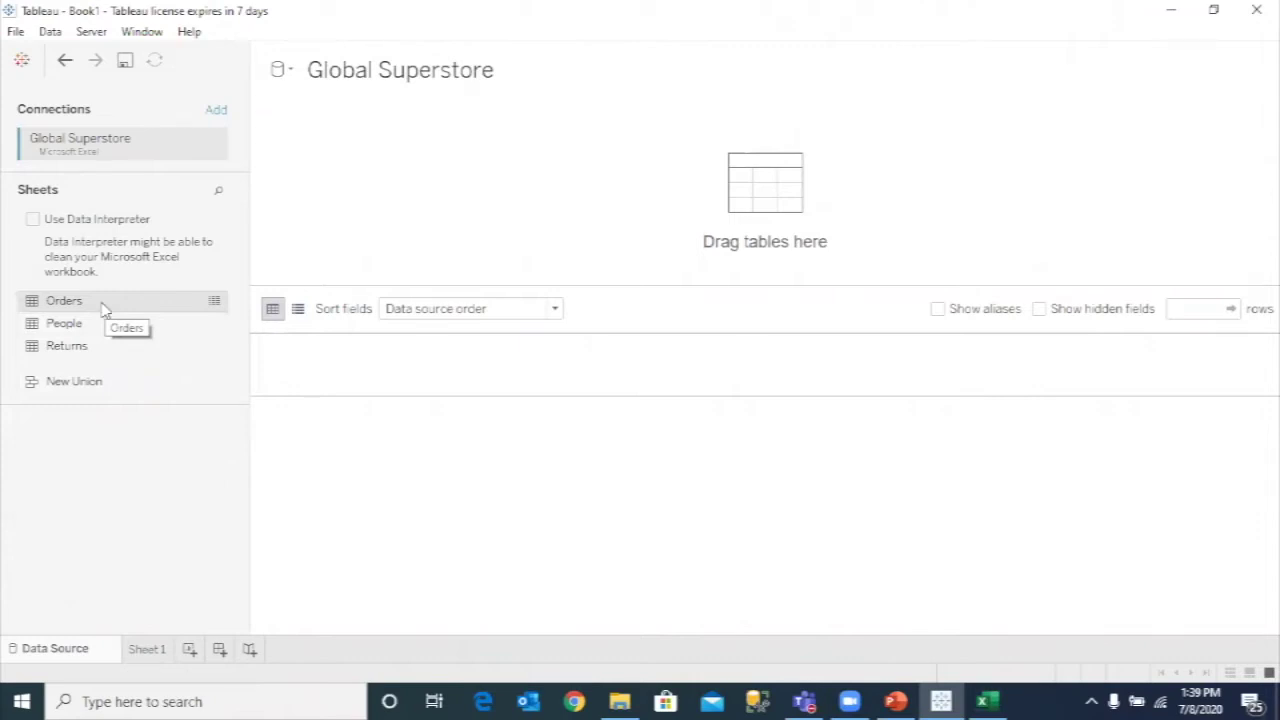
- Drag Orders onto the canvas, then drag Returns beside it to relate them
{"action": "left_click_drag", "start_coordinate": [105, 310], "coordinate": [443, 202]}
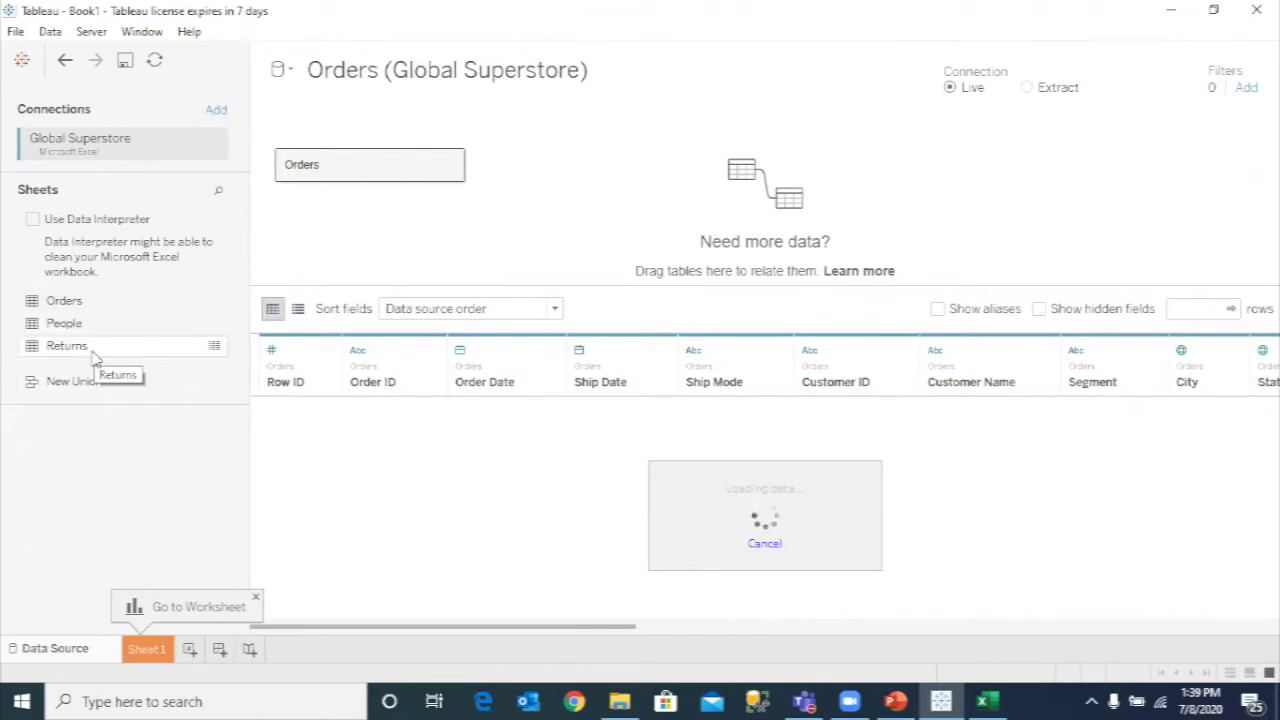
{"action": "left_click_drag", "start_coordinate": [67, 345], "coordinate": [490, 250]}
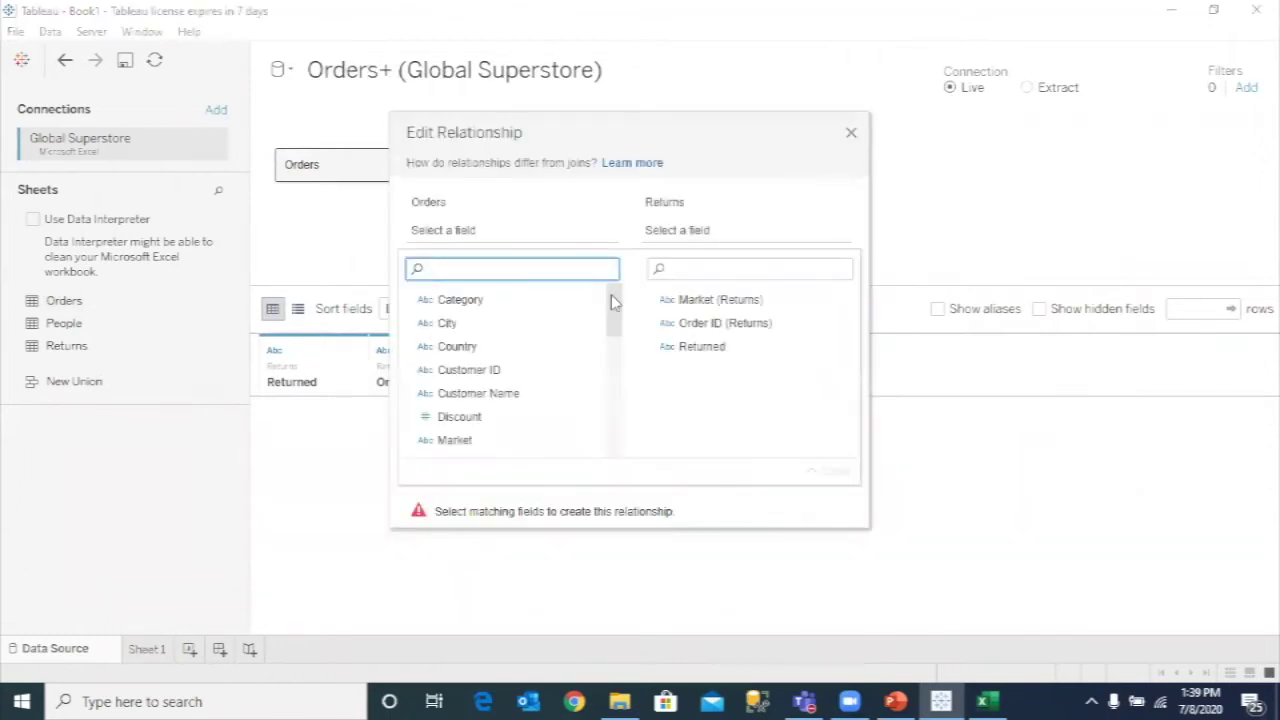
- Match Order ID to Order ID (Returns), close the editor, and preview both tables' rows
{"action": "scroll", "coordinate": [614, 325], "scroll_direction": "down", "scroll_amount": 1}
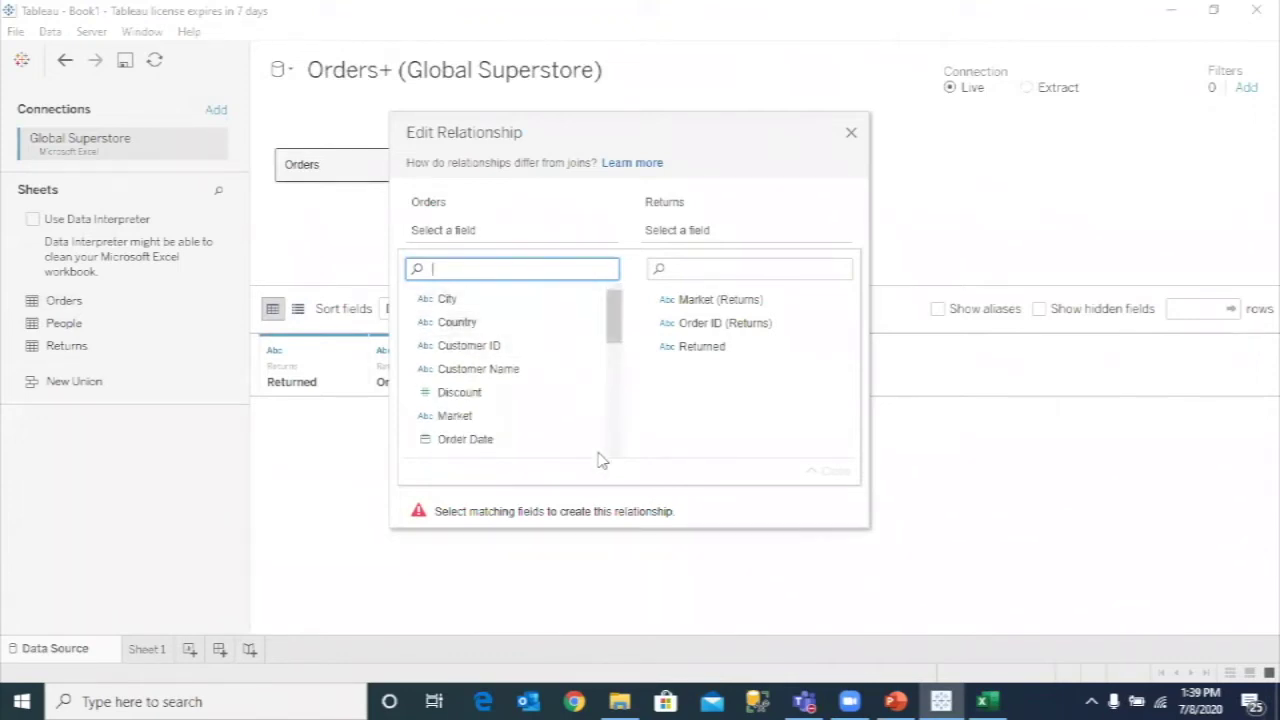
{"action": "scroll", "coordinate": [603, 338], "scroll_direction": "down", "scroll_amount": 3}
{"action": "scroll", "coordinate": [603, 338], "scroll_direction": "down", "scroll_amount": 3}
{"action": "scroll", "coordinate": [609, 351], "scroll_direction": "up", "scroll_amount": 6}
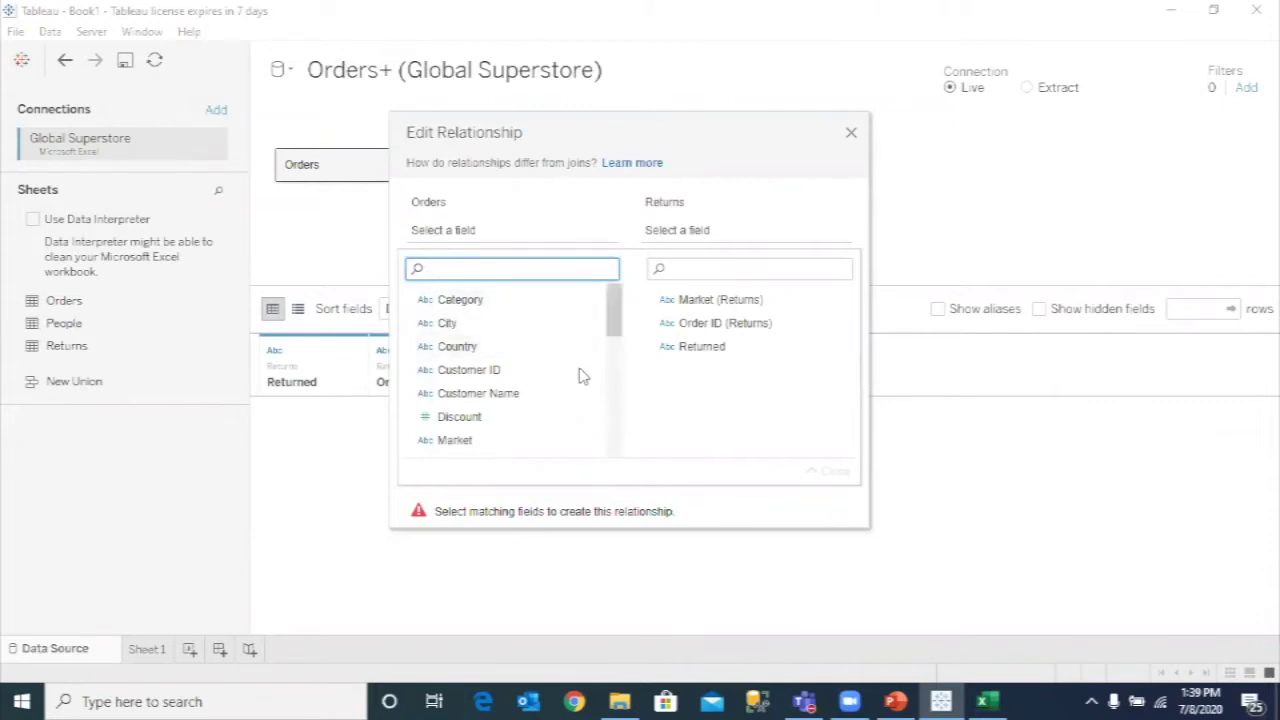
{"action": "scroll", "coordinate": [585, 372], "scroll_direction": "down", "scroll_amount": 1}
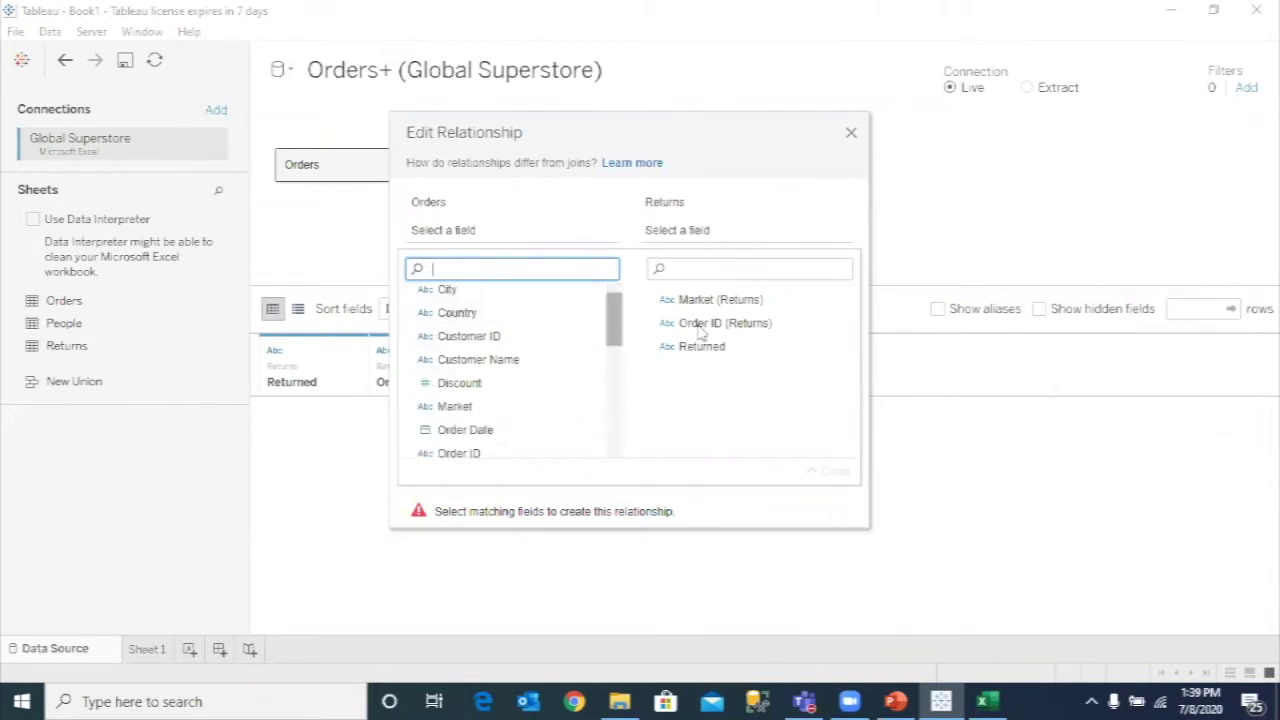
{"action": "left_click", "coordinate": [763, 323]}
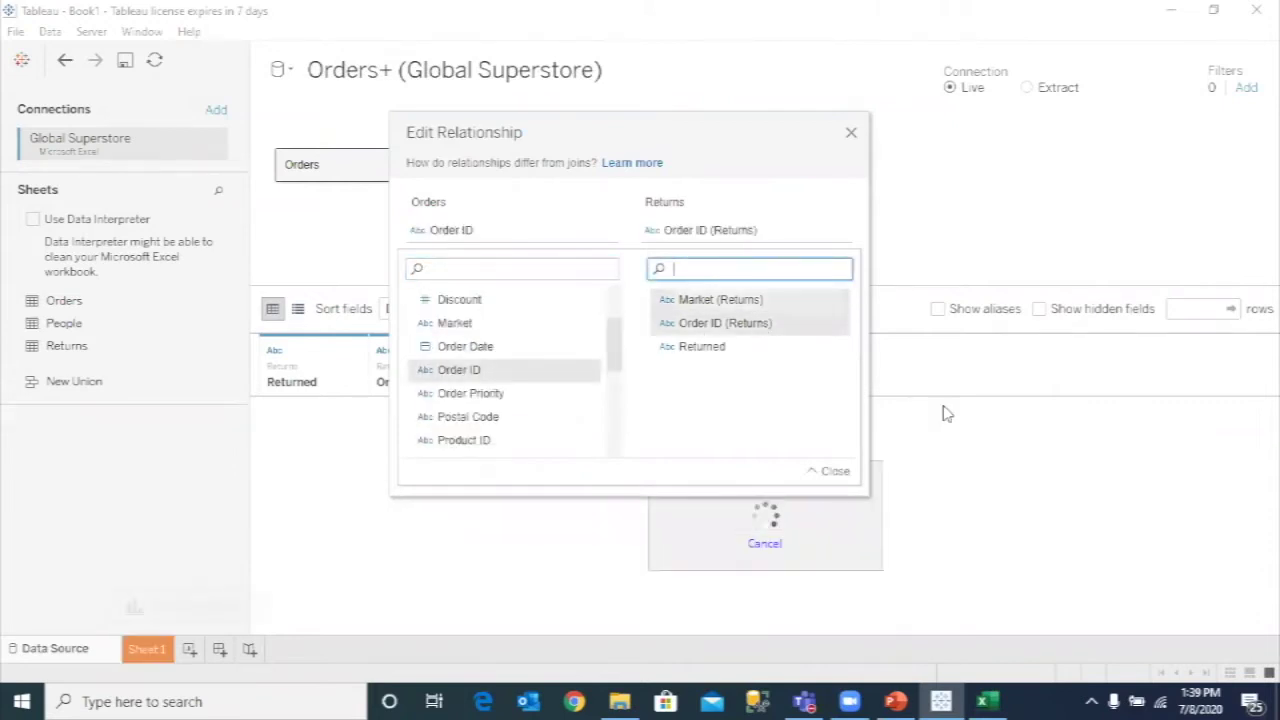
{"action": "left_click", "coordinate": [834, 471]}
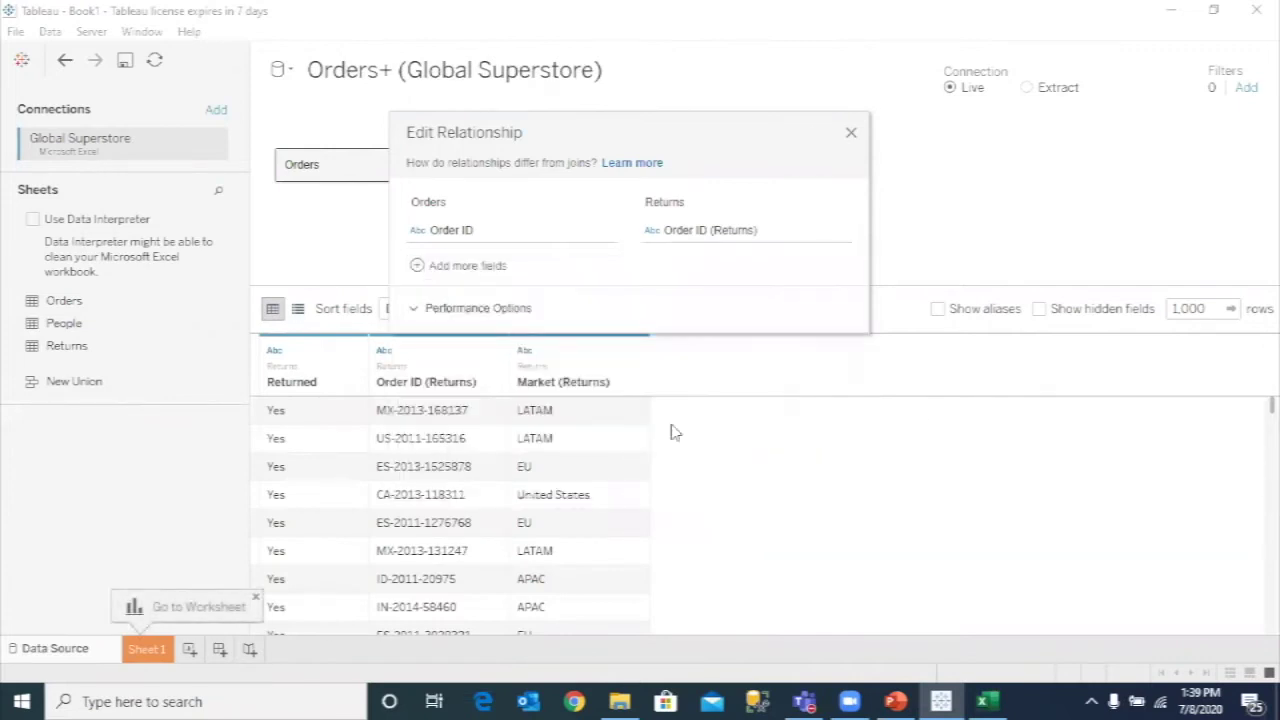
{"action": "left_click", "coordinate": [850, 135]}
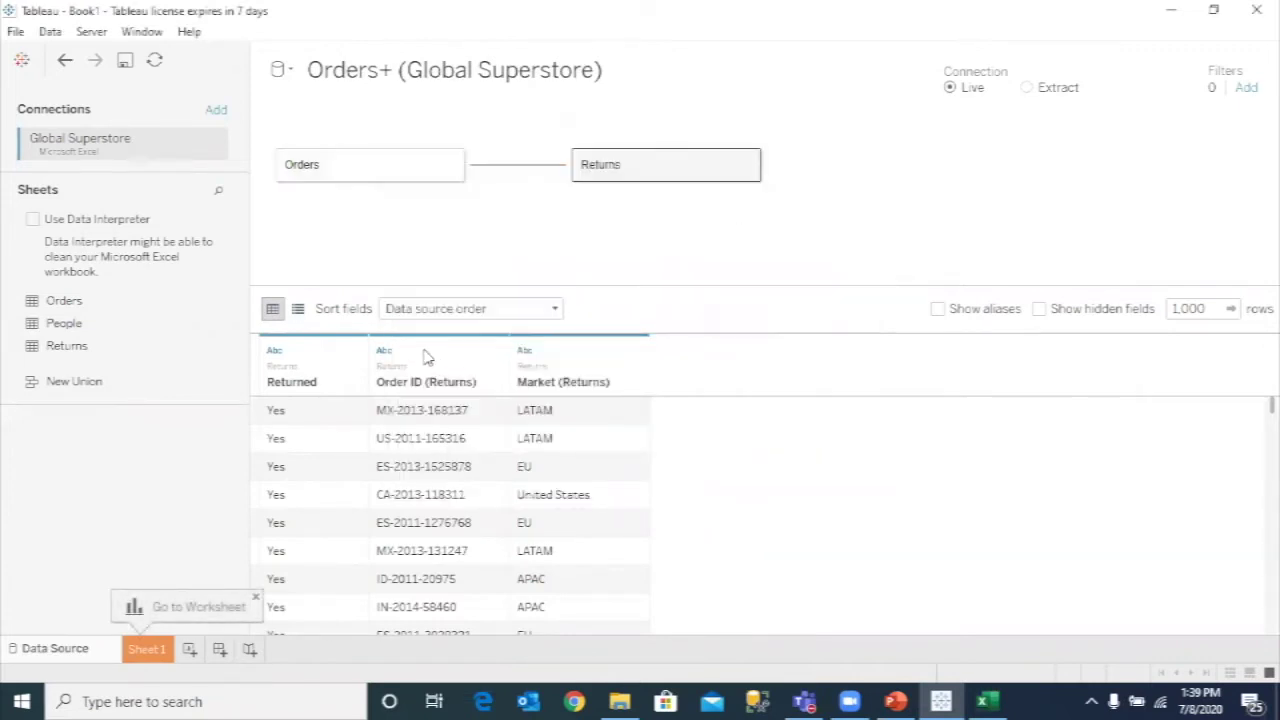
{"action": "left_click", "coordinate": [340, 172]}
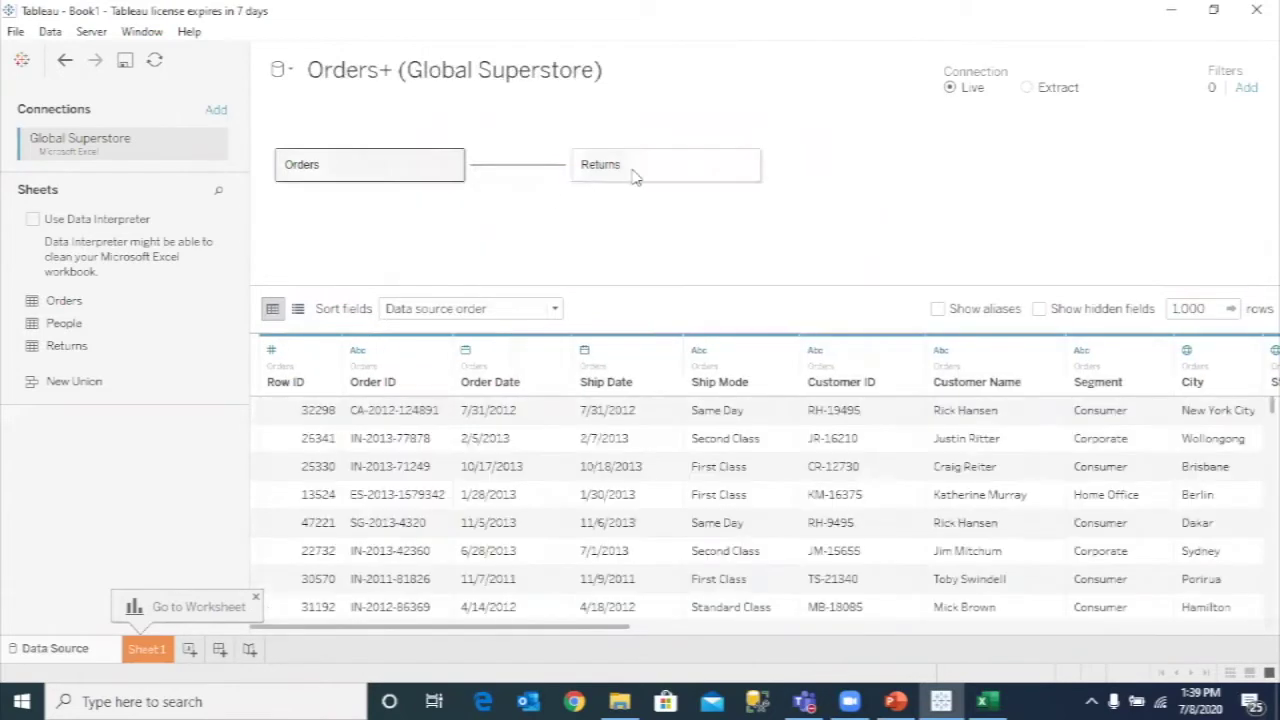
{"action": "left_click", "coordinate": [633, 176]}
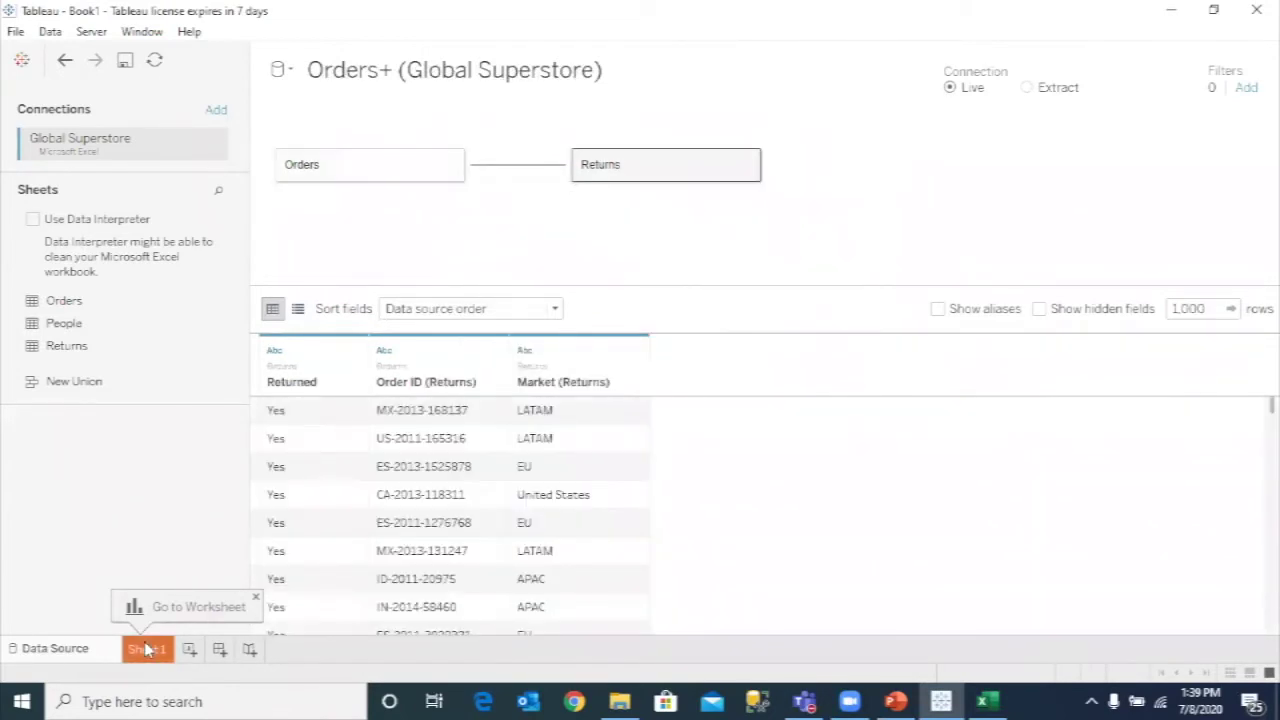
- On Sheet 1, try the Order ID, Order Date and Product Name fields, listing Product Names as rows
{"action": "left_click", "coordinate": [145, 650]}
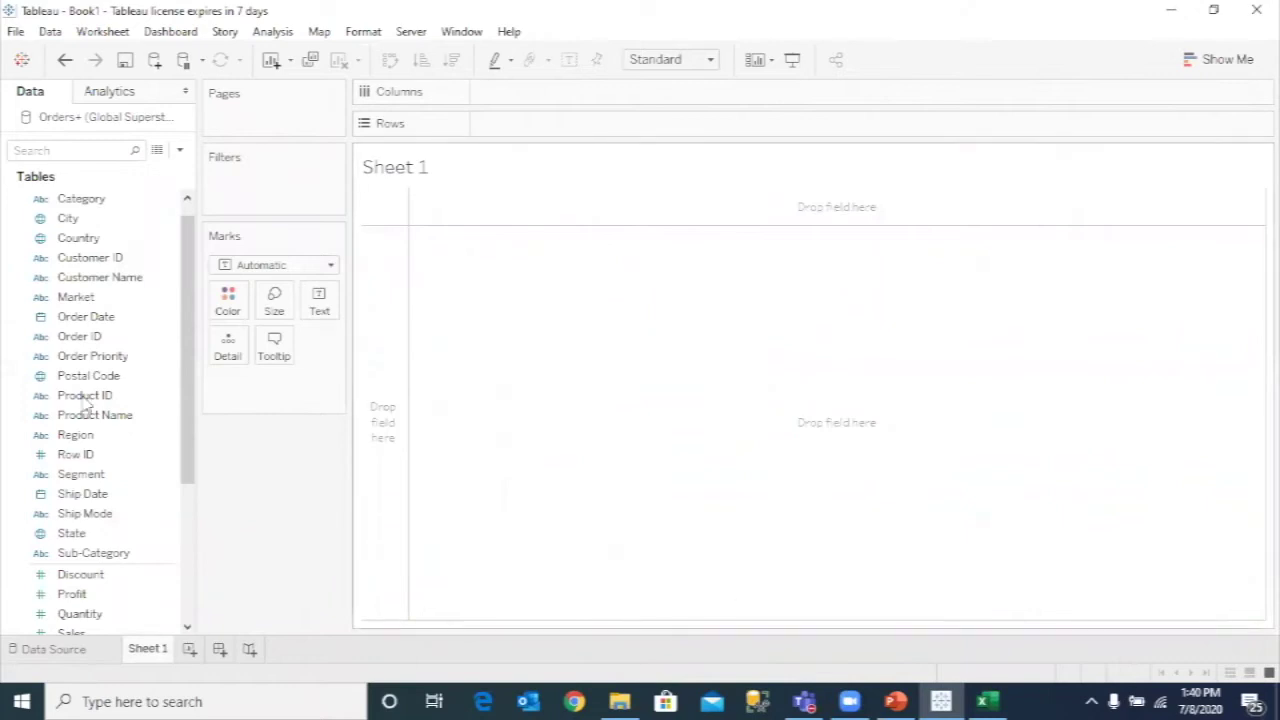
{"action": "left_click", "coordinate": [65, 337]}
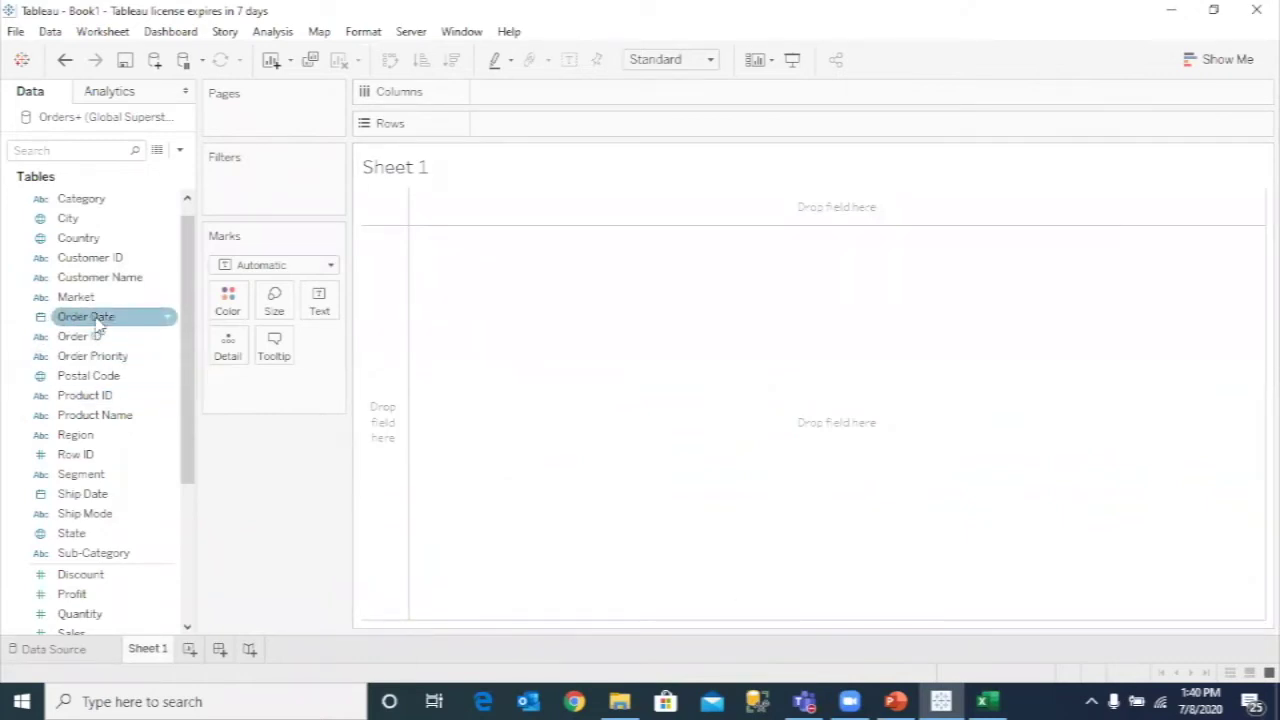
{"action": "left_click", "coordinate": [96, 320]}
{"action": "left_click", "coordinate": [97, 324]}
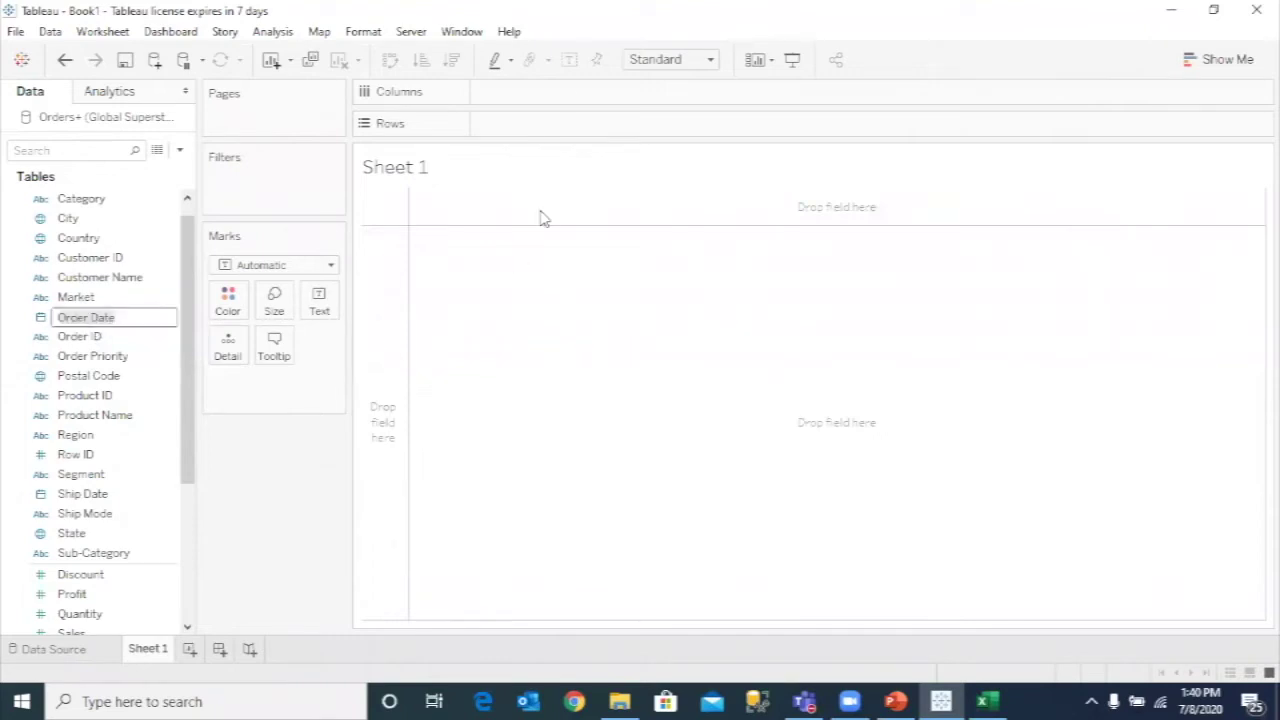
{"action": "left_click", "coordinate": [55, 414]}
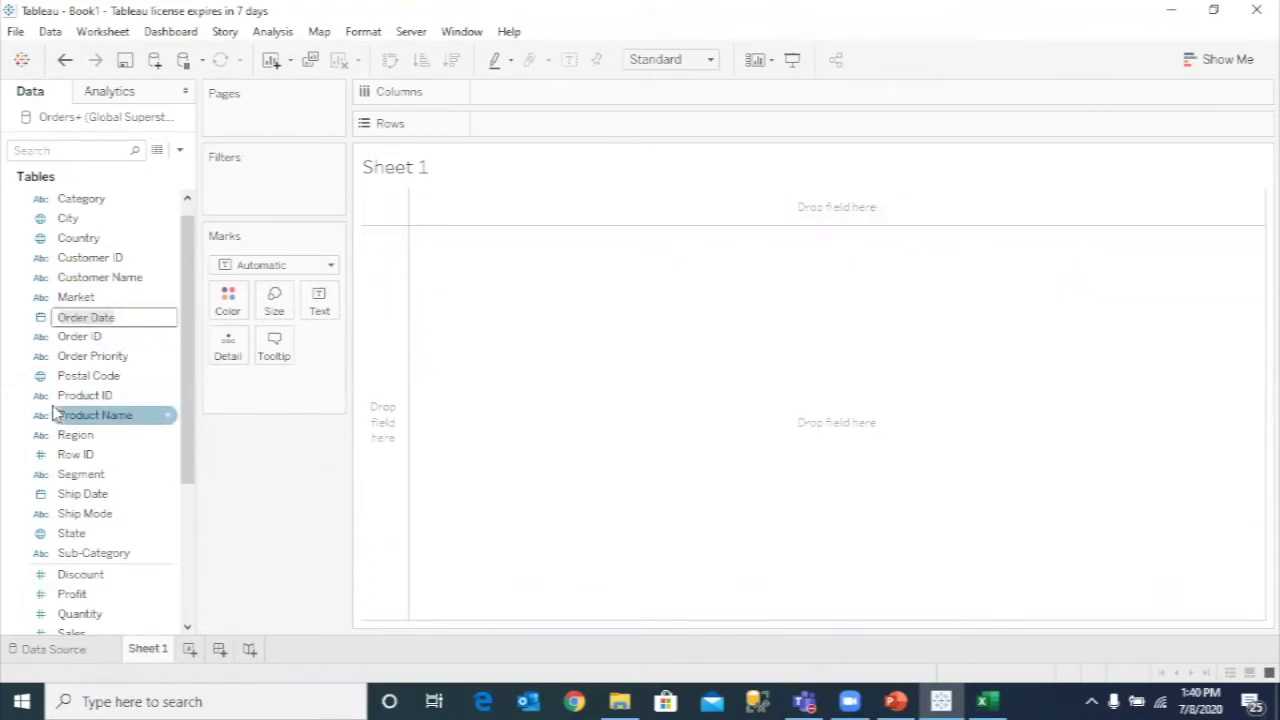
{"action": "left_click", "coordinate": [68, 317]}
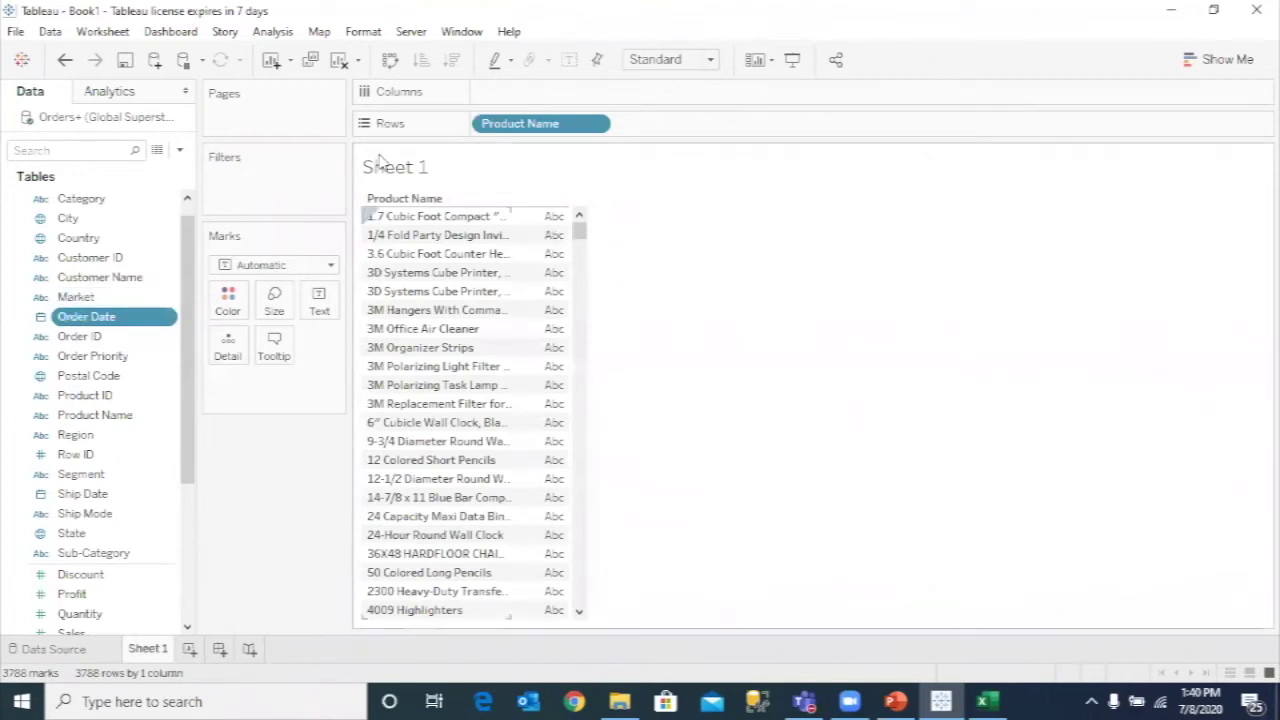
- Clear the sheet and place the Order Date years 2011–2014 on Columns
{"action": "left_click", "coordinate": [338, 59]}
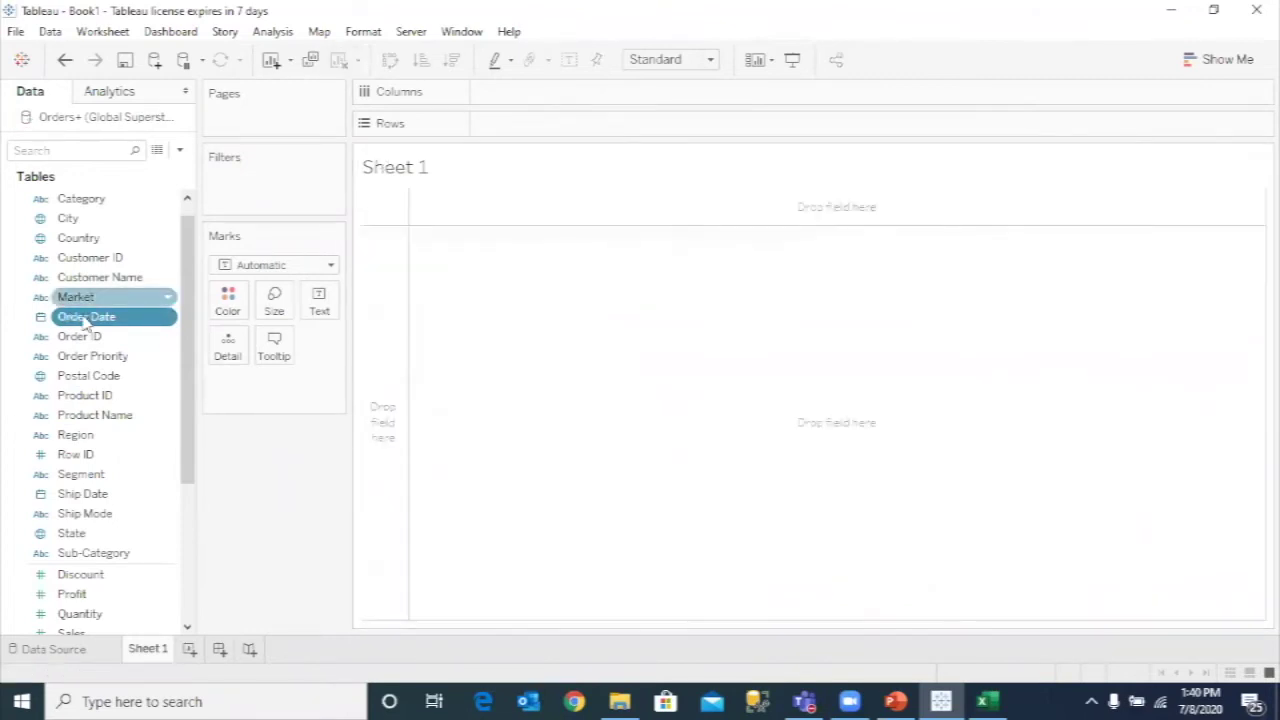
{"action": "left_click_drag", "start_coordinate": [100, 316], "coordinate": [560, 104]}
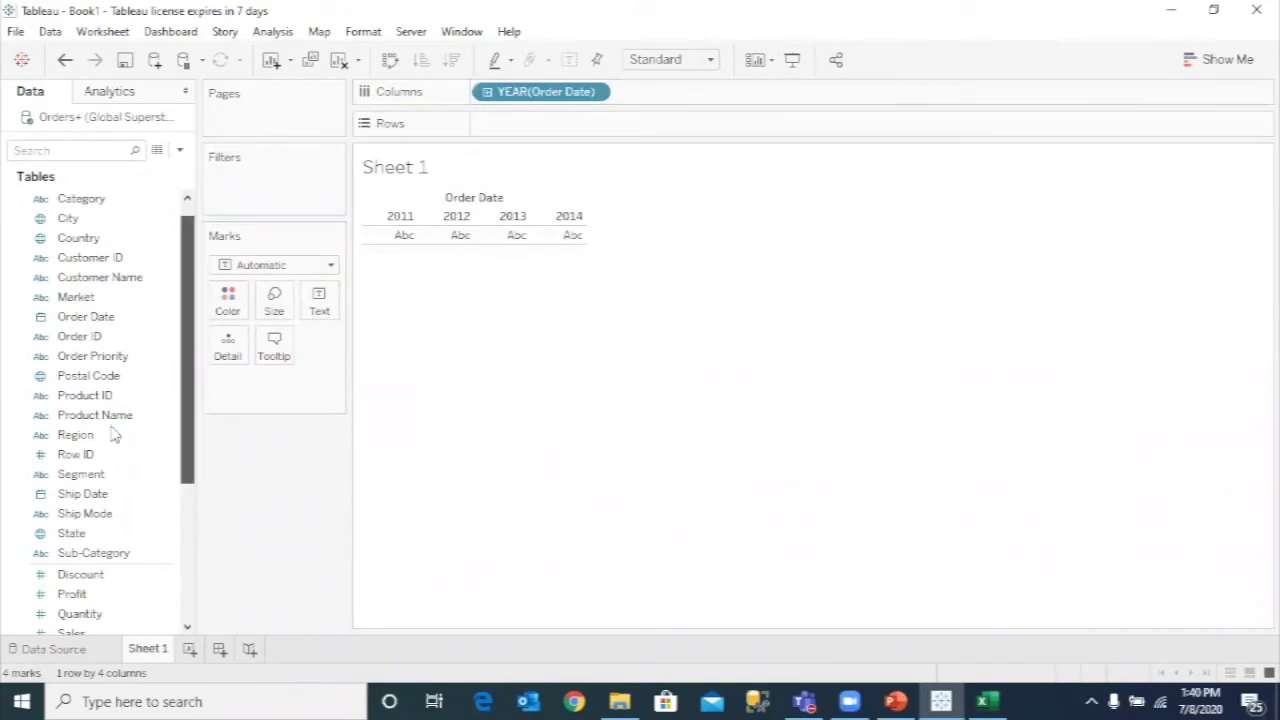
{"action": "scroll", "coordinate": [110, 438], "scroll_direction": "down", "scroll_amount": 5}
- Put SUM(Sales) on Rows and switch the Marks type from line to Bar
{"action": "left_click_drag", "start_coordinate": [108, 440], "coordinate": [546, 130]}
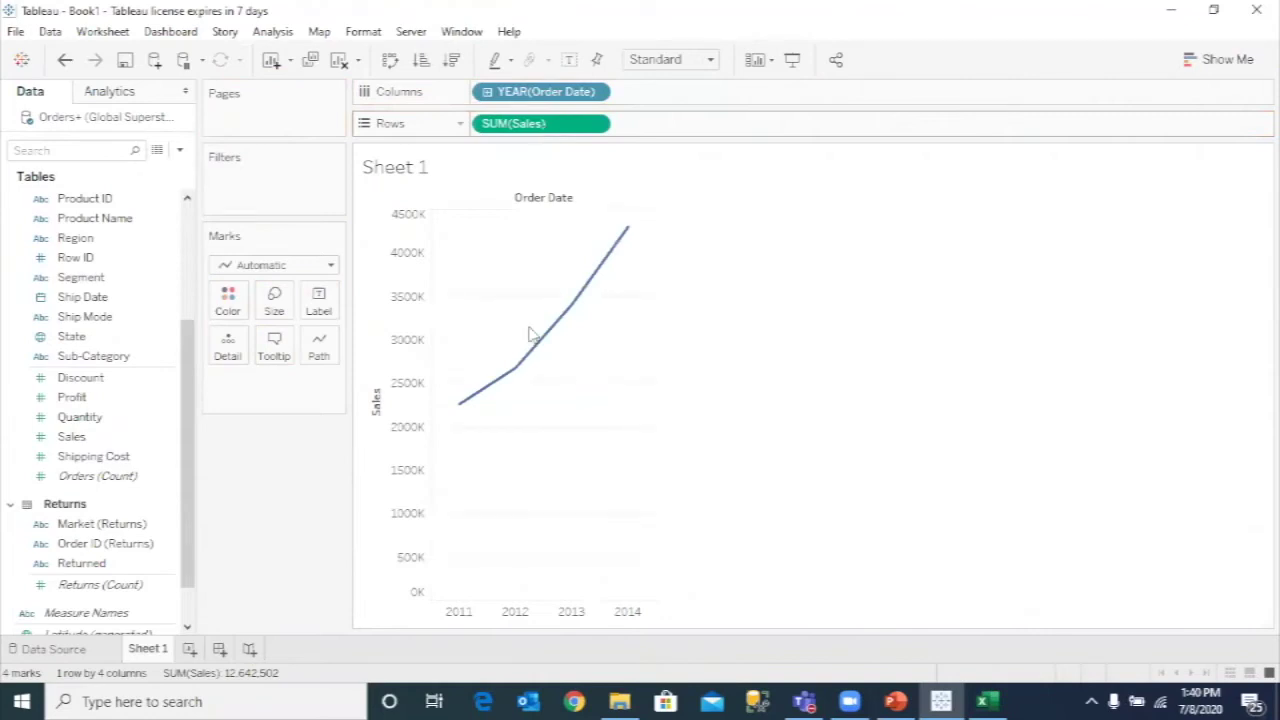
{"action": "left_click", "coordinate": [331, 267]}
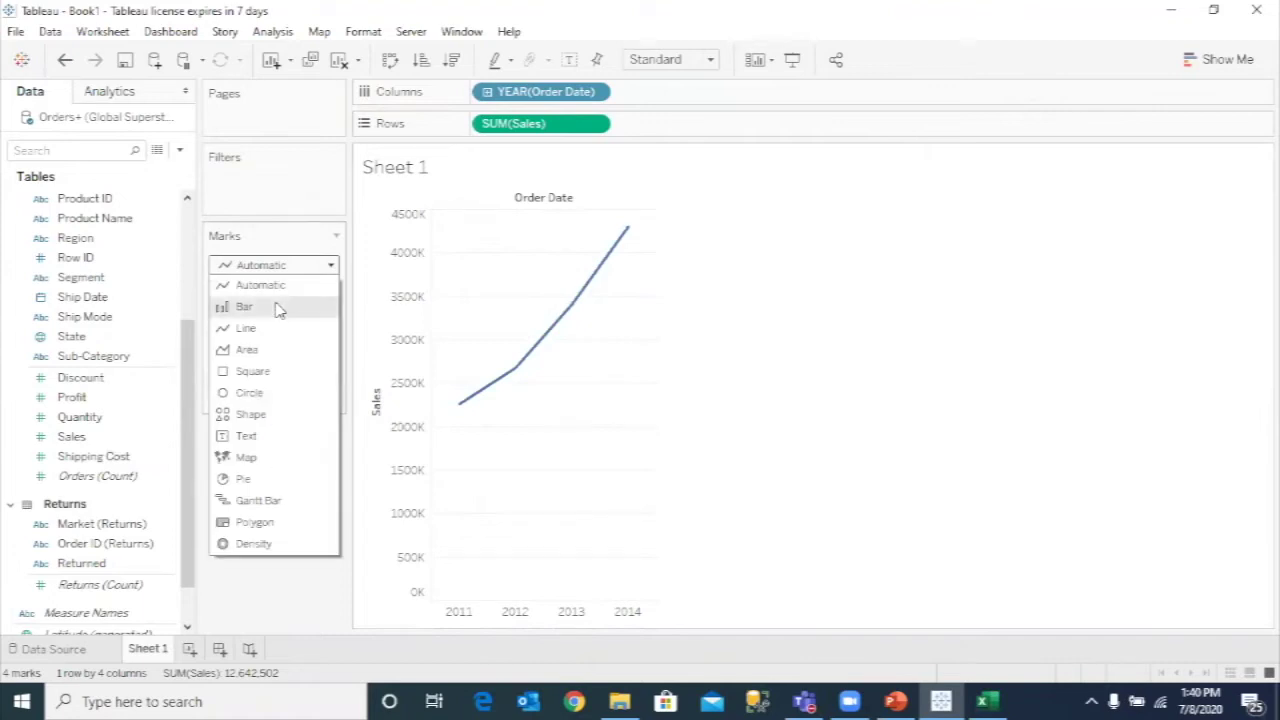
{"action": "left_click", "coordinate": [279, 309]}
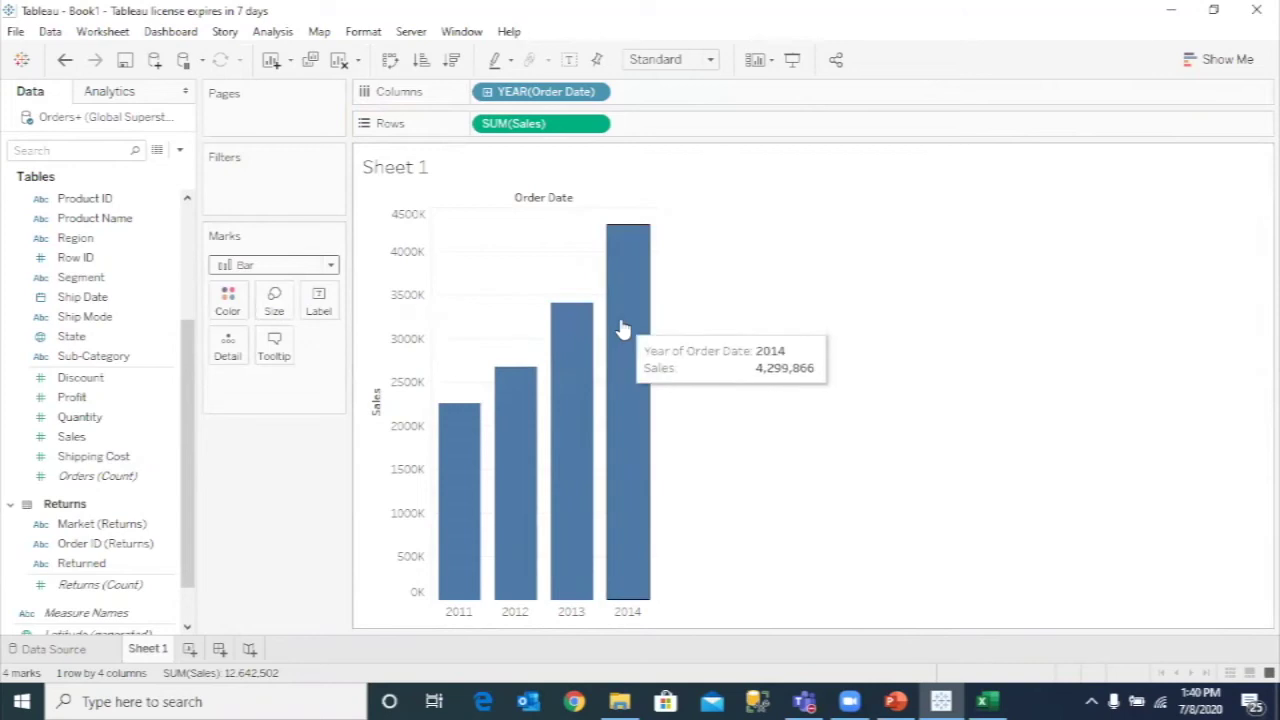
- Drill YEAR(Order Date) down through quarter, month and day, then collapse back to years only
{"action": "left_click", "coordinate": [487, 92]}
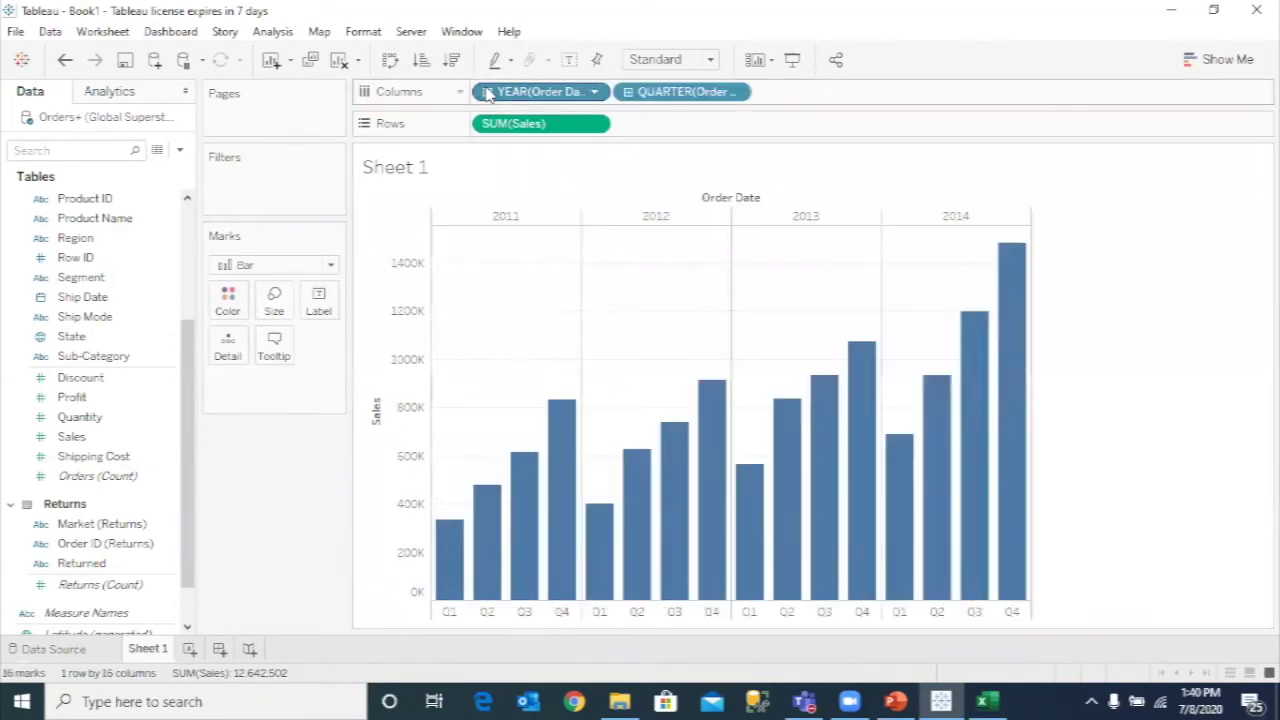
{"action": "left_click", "coordinate": [628, 92]}
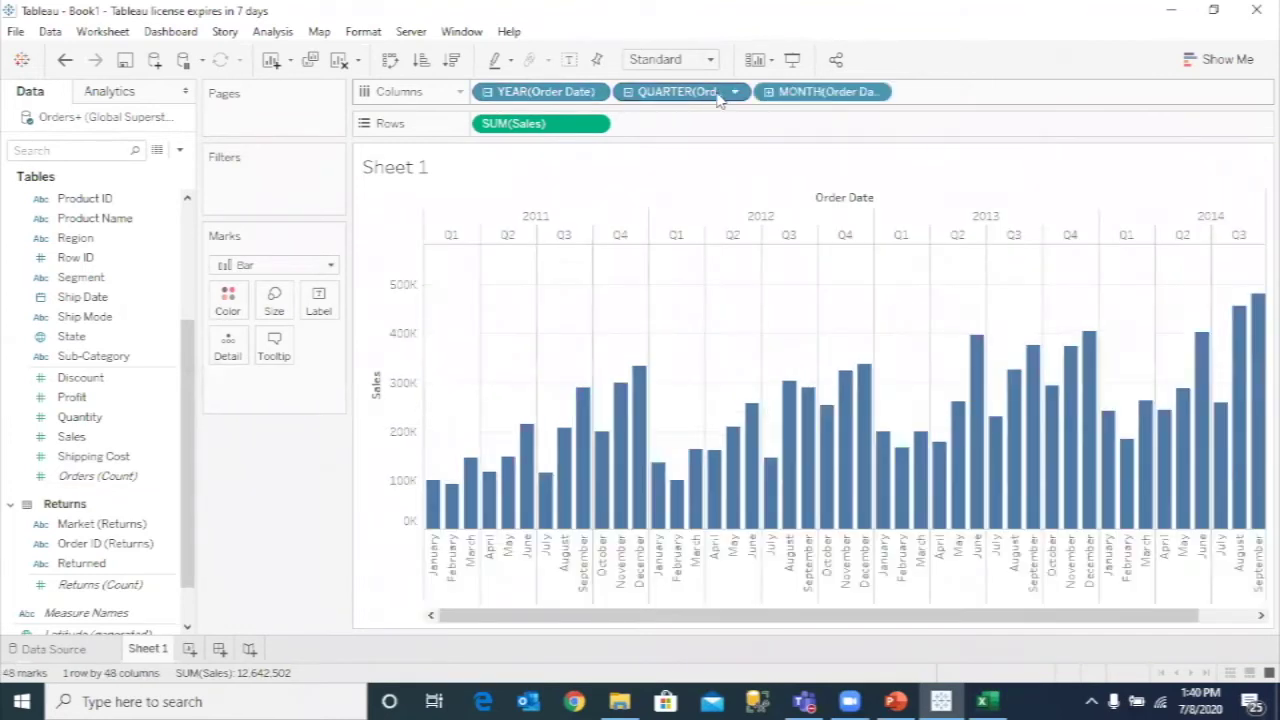
{"action": "left_click", "coordinate": [769, 92]}
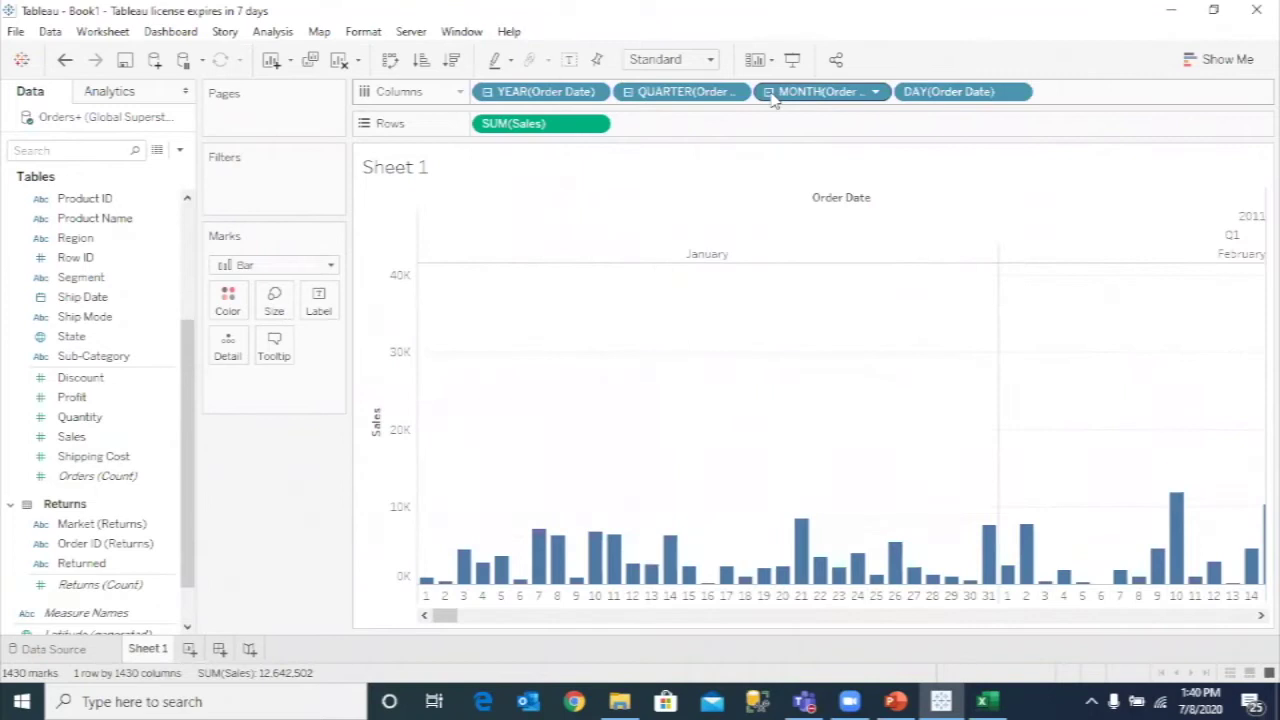
{"action": "left_click", "coordinate": [769, 92]}
{"action": "left_click", "coordinate": [628, 92]}
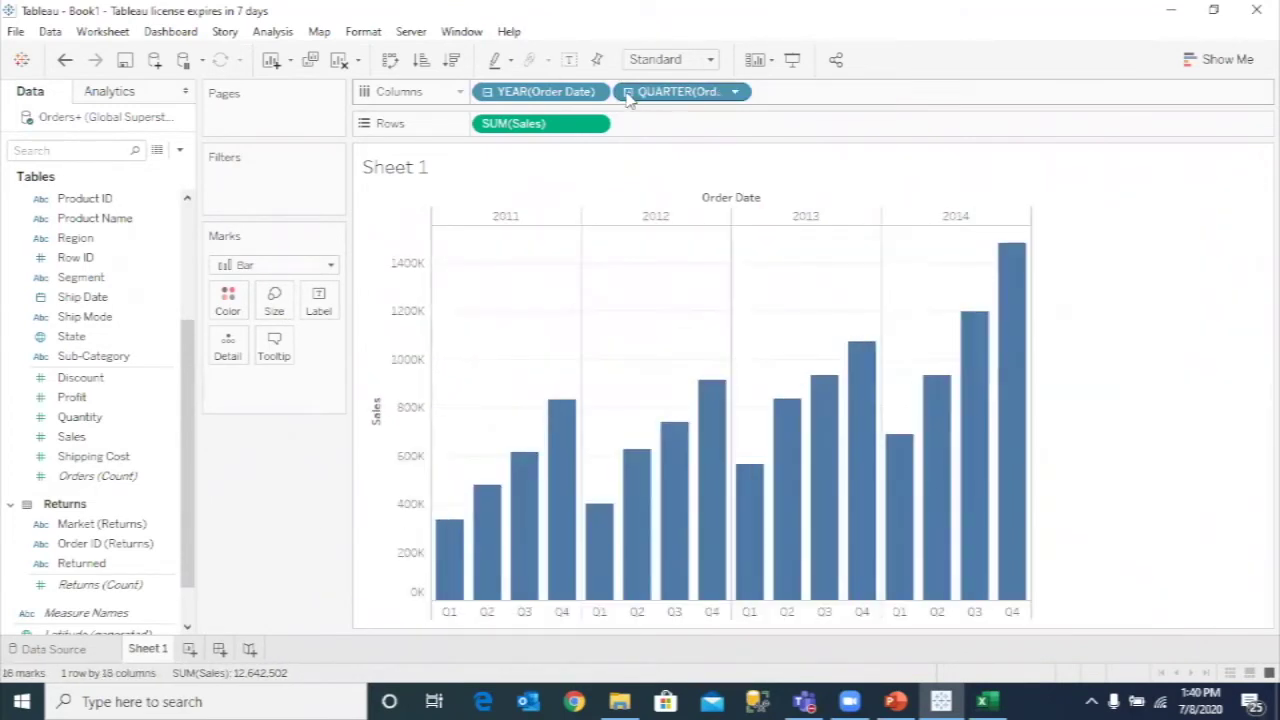
{"action": "left_click", "coordinate": [488, 92]}
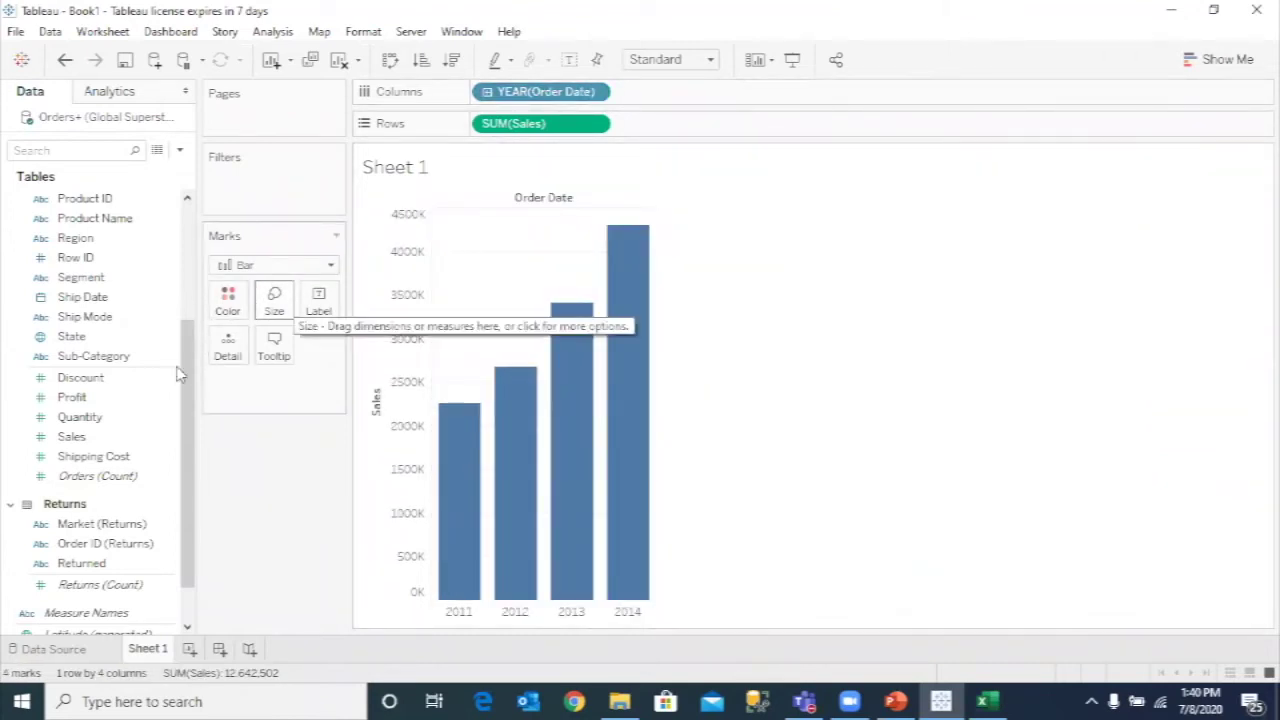
- Put Profit on Color, shading the bars from 248,941 to 504,166, and check the bar tooltips
{"action": "scroll", "coordinate": [85, 452], "scroll_direction": "down", "scroll_amount": 1}
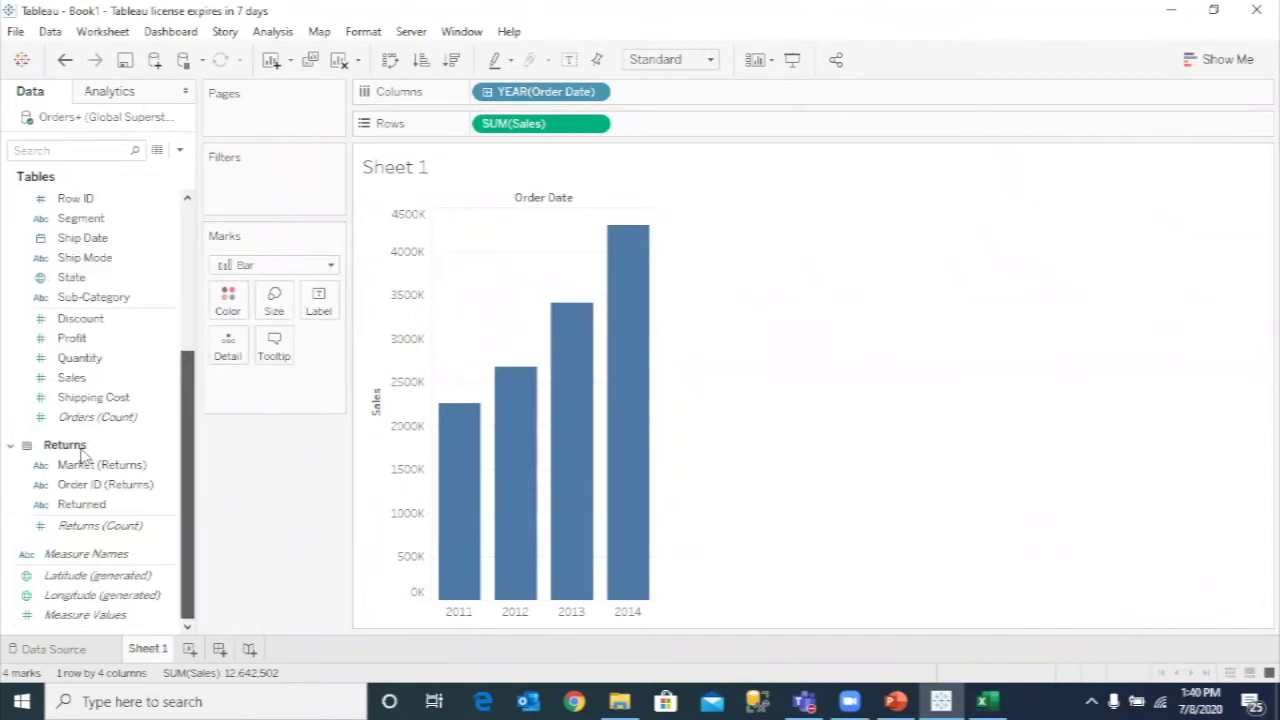
{"action": "mouse_move", "coordinate": [72, 338]}
{"action": "left_mouse_down"}
{"action": "mouse_move", "coordinate": [218, 358]}
{"action": "mouse_move", "coordinate": [228, 300]}
{"action": "mouse_move", "coordinate": [230, 312]}
{"action": "left_mouse_up"}
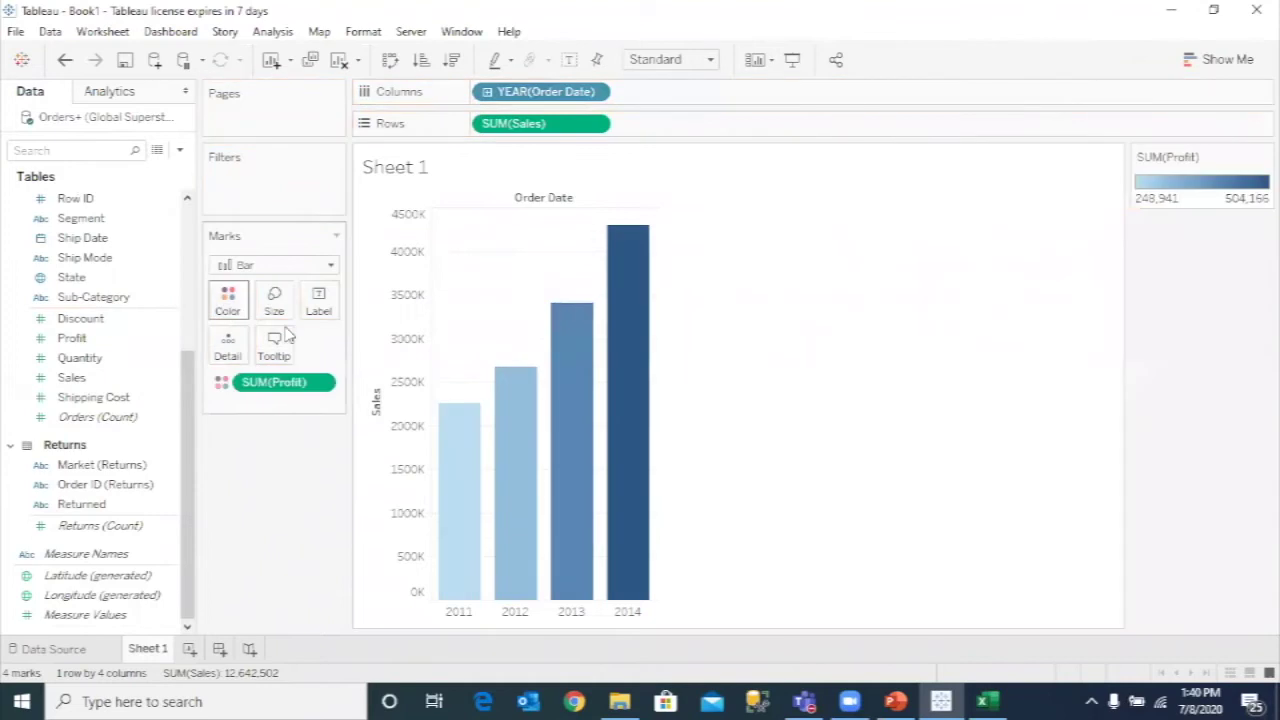
{"action": "mouse_move", "coordinate": [467, 500]}
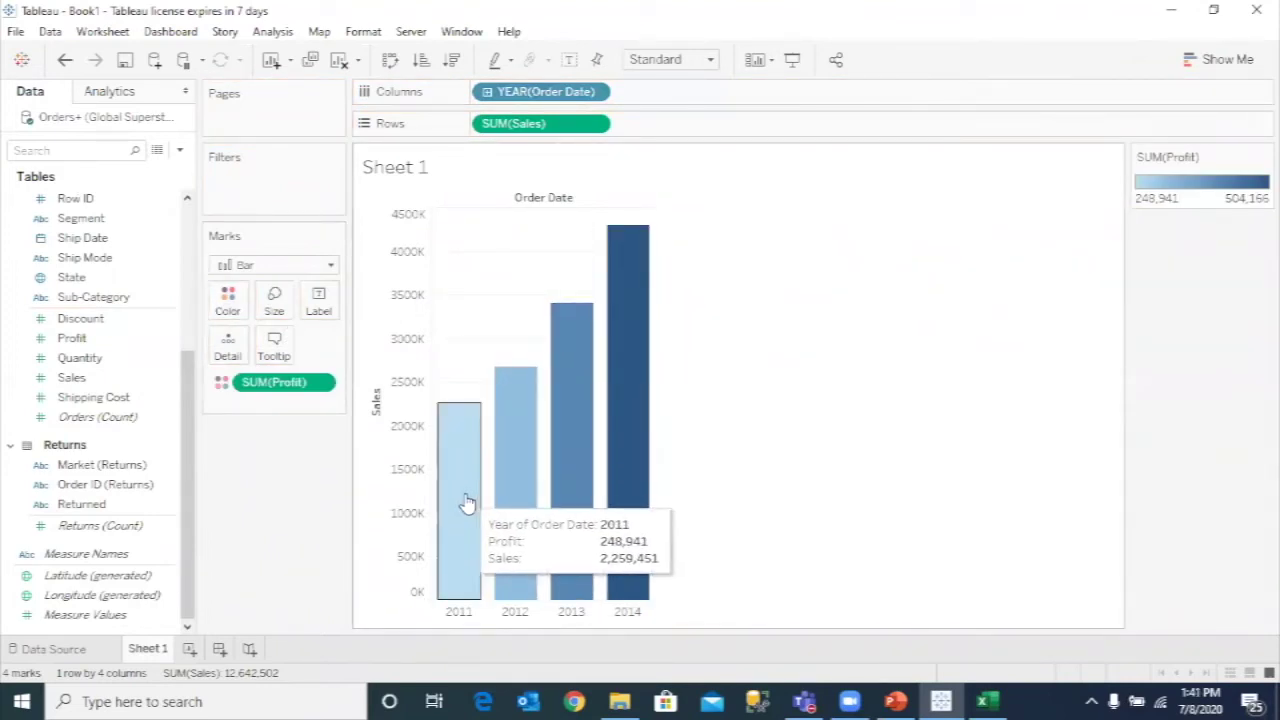
{"action": "mouse_move", "coordinate": [697, 309]}
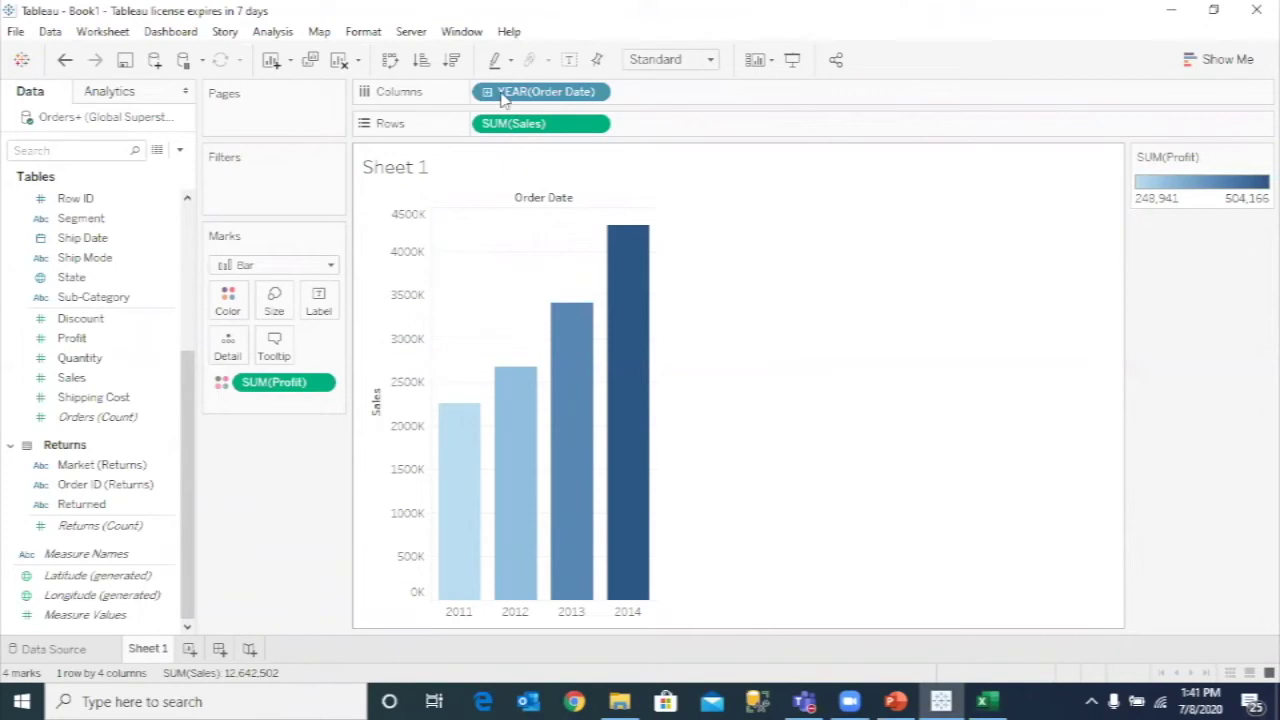
- Open Show Me, decline the Skype call, and select then deselect Returns (Count)
{"action": "left_click", "coordinate": [1230, 60]}
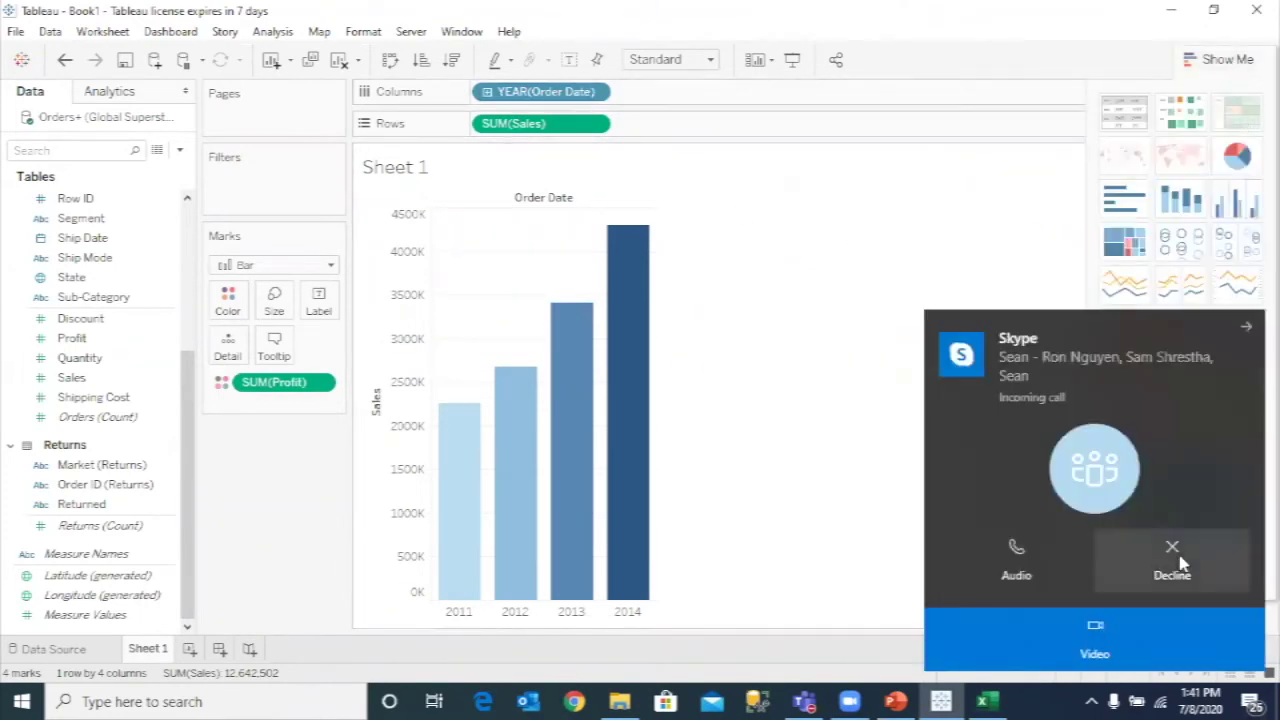
{"action": "left_click", "coordinate": [1175, 560]}
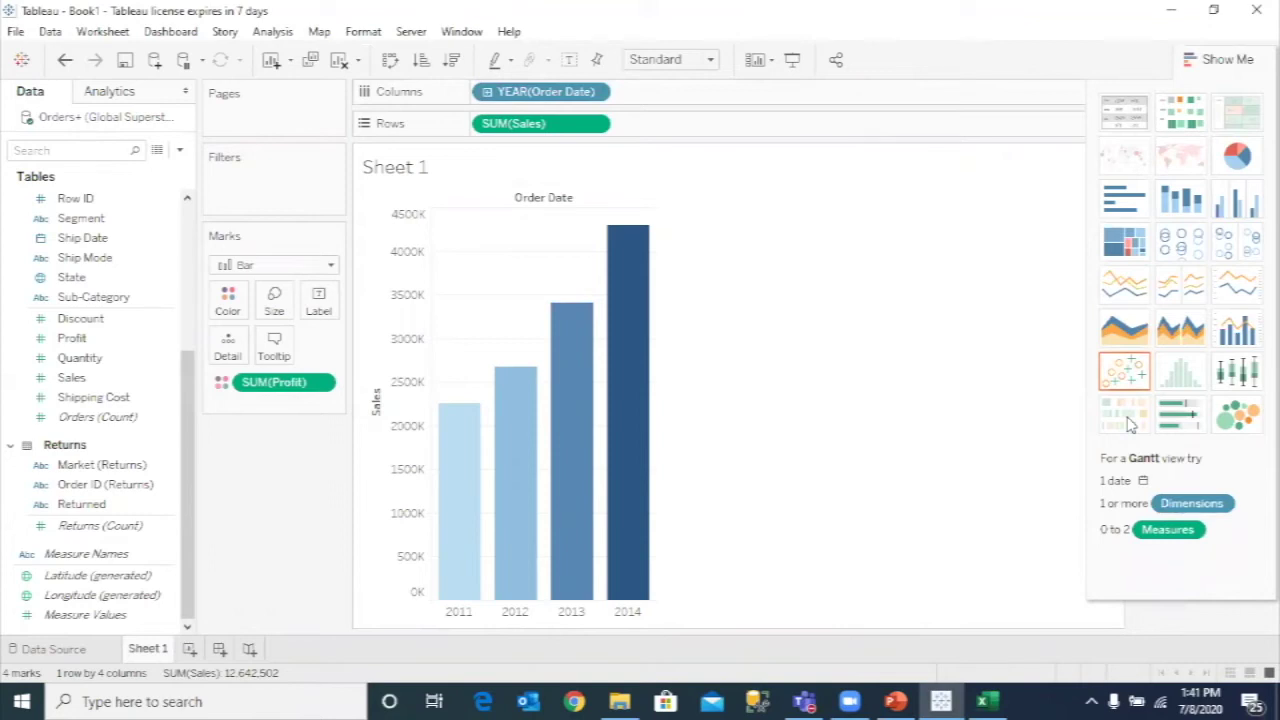
{"action": "left_click", "coordinate": [106, 525]}
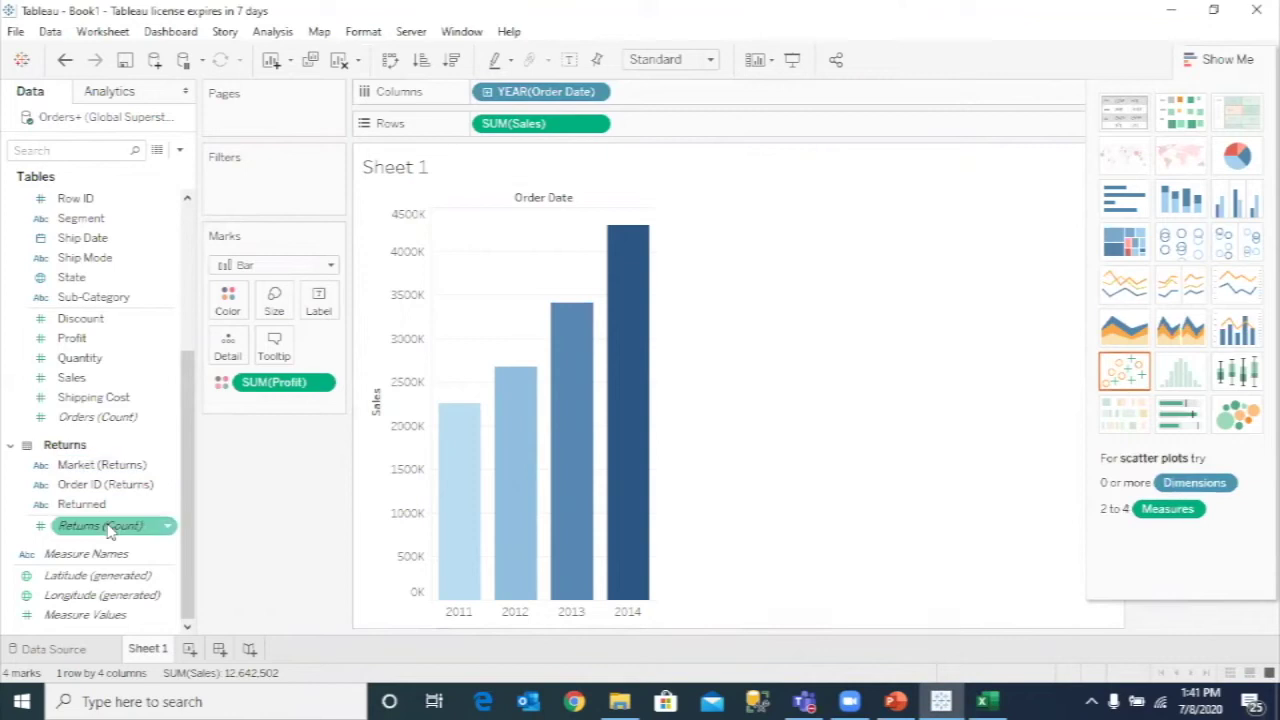
{"action": "left_click", "coordinate": [253, 506]}
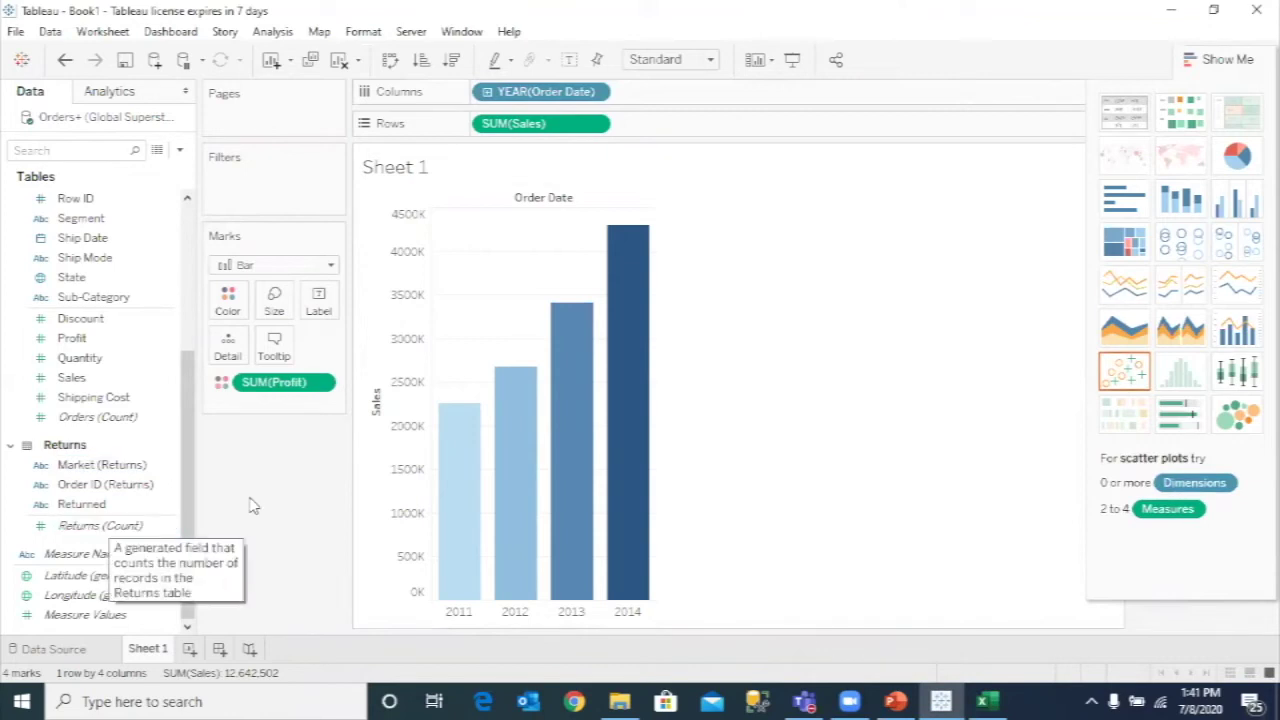
- Choose Server > Tableau Public > Save to Tableau Public As
{"action": "left_click", "coordinate": [418, 33]}
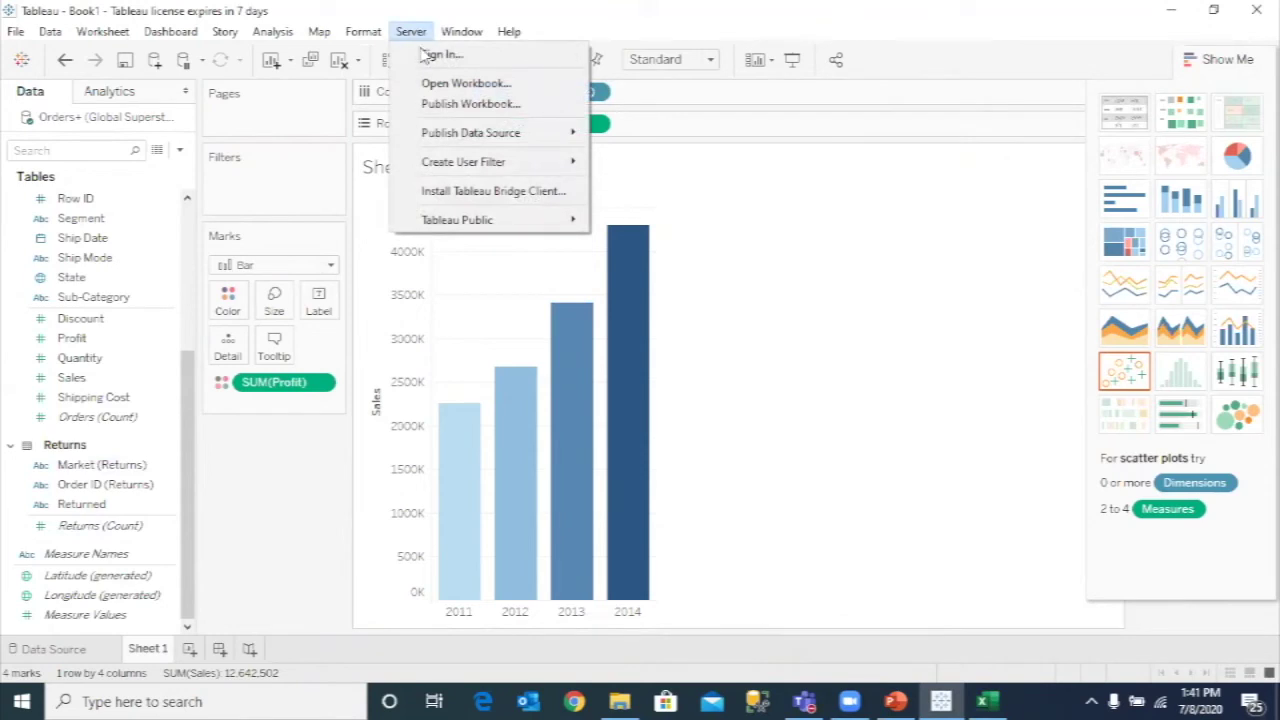
{"action": "mouse_move", "coordinate": [436, 224]}
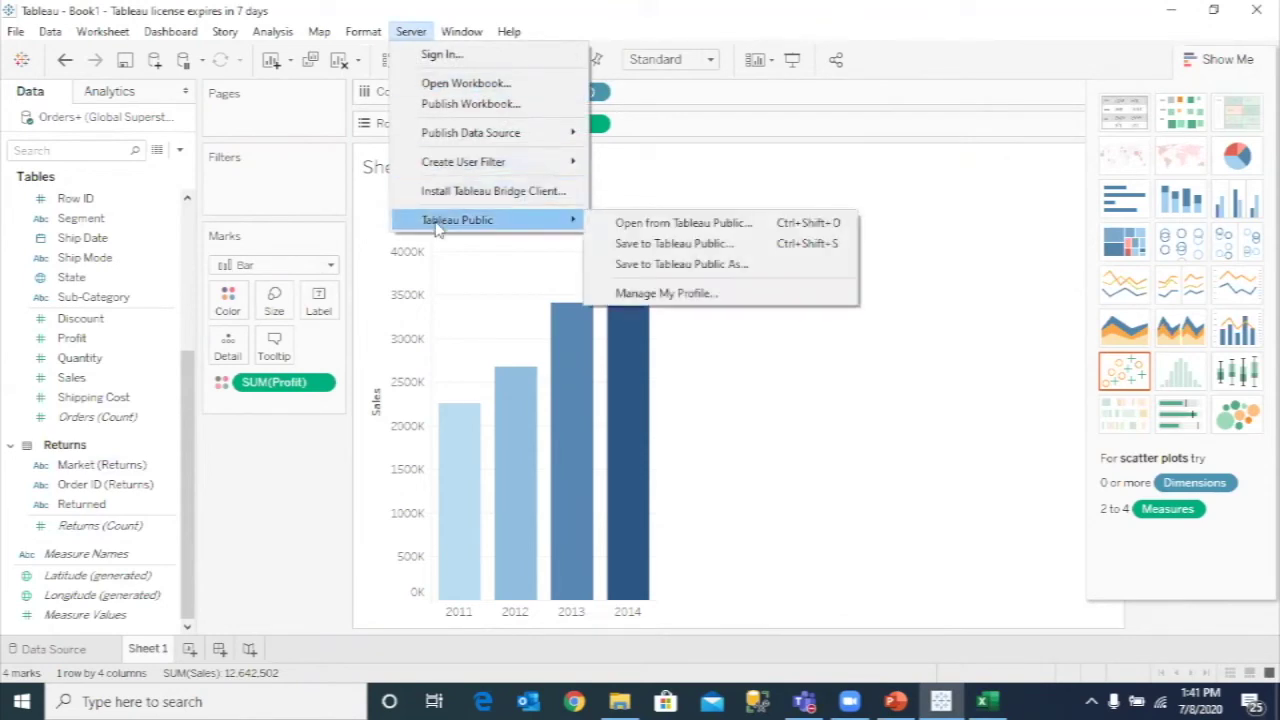
{"action": "left_click", "coordinate": [651, 265]}
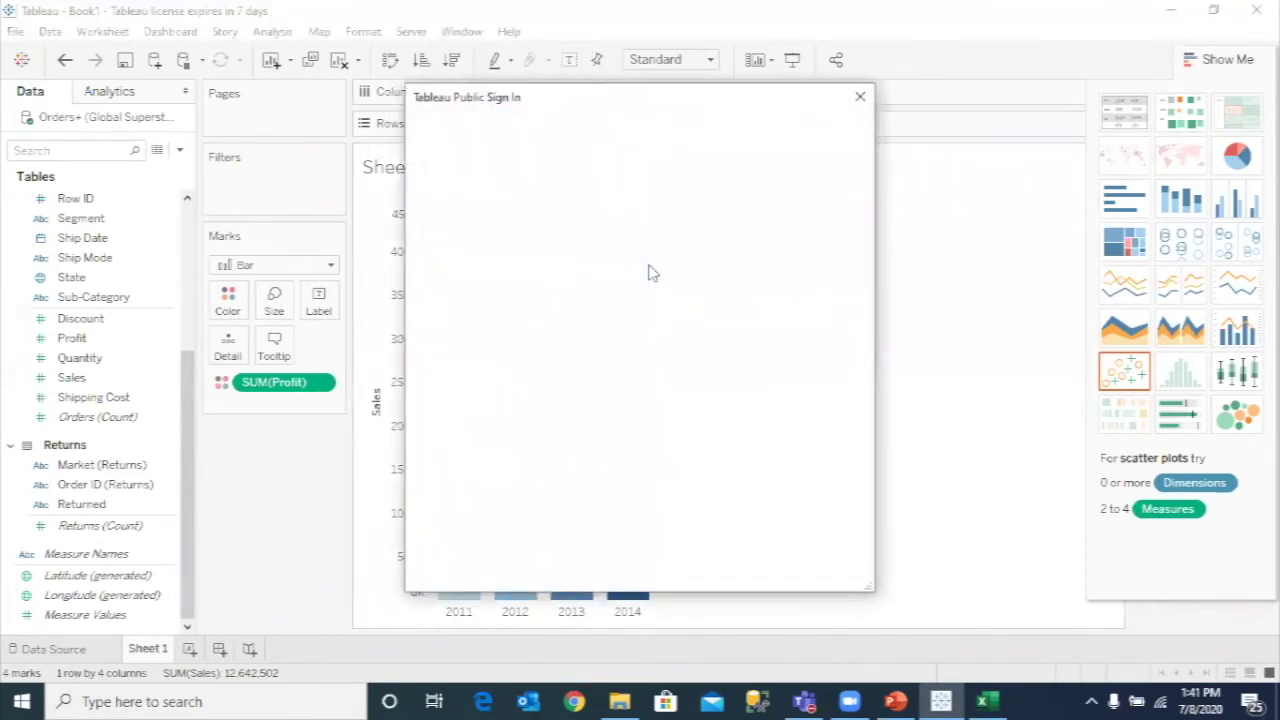
- Sign in with the account e-mail and password, triggering the extract-required error
{"action": "left_click", "coordinate": [651, 265]}
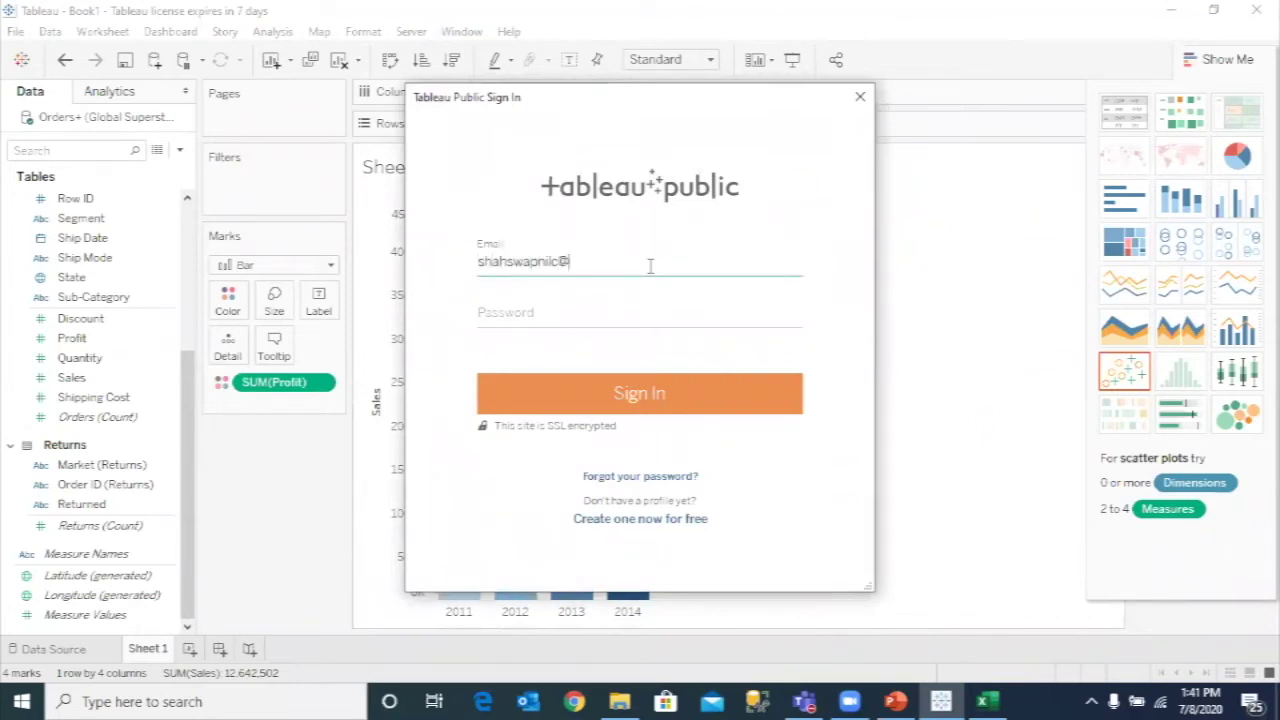
{"action": "key", "text": "Tab"}
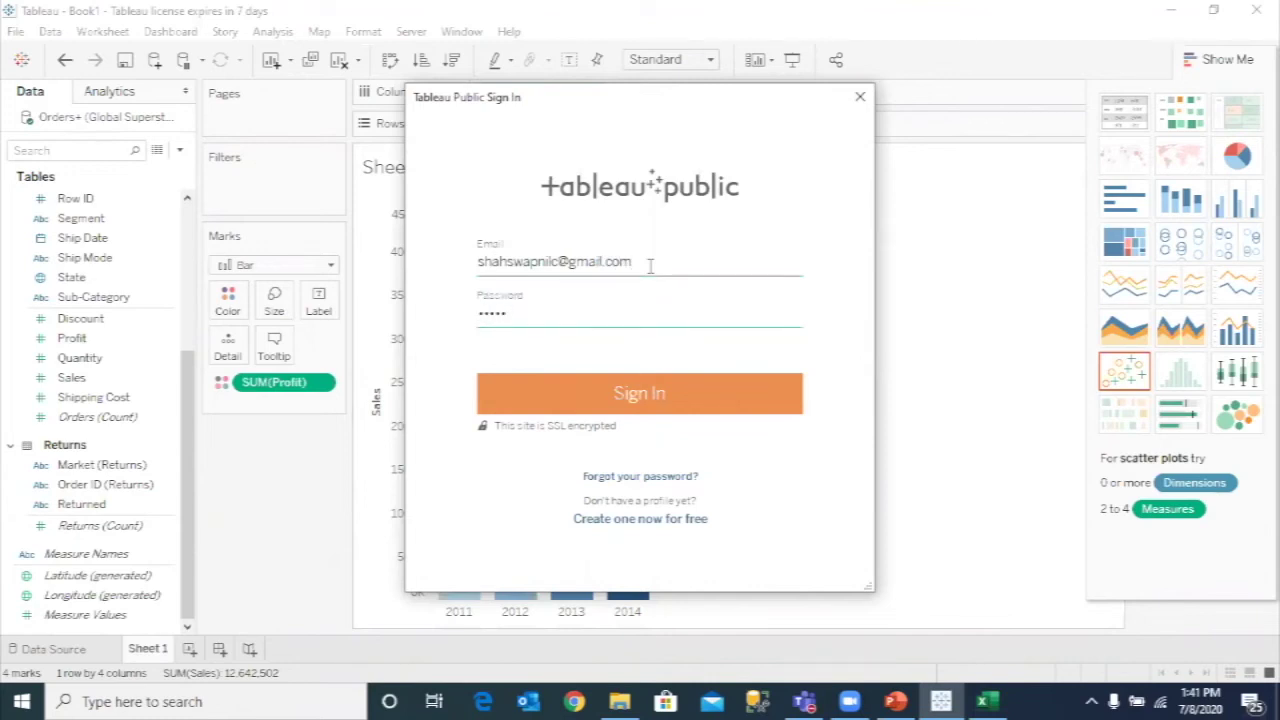
{"action": "key", "text": "Return"}
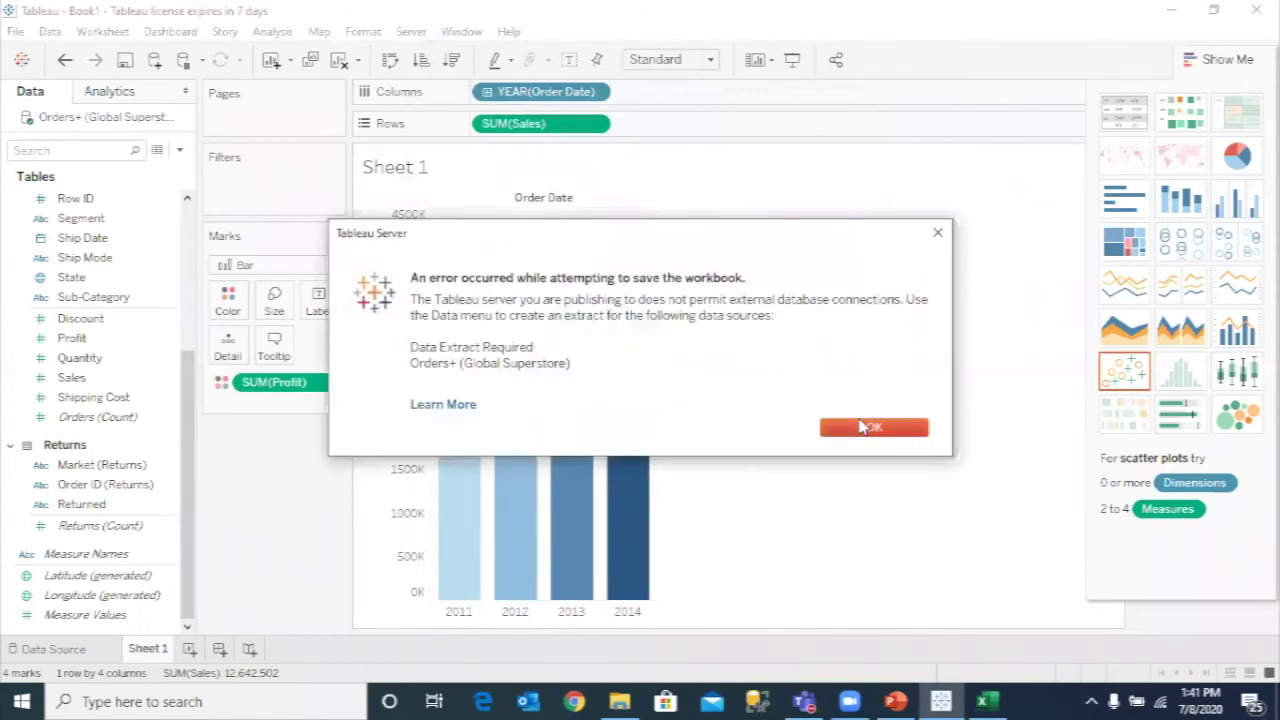
- Dismiss the error and convert Orders+ to an extract saved as .hyper in the Tableau Webinar folder
{"action": "left_click", "coordinate": [870, 426]}
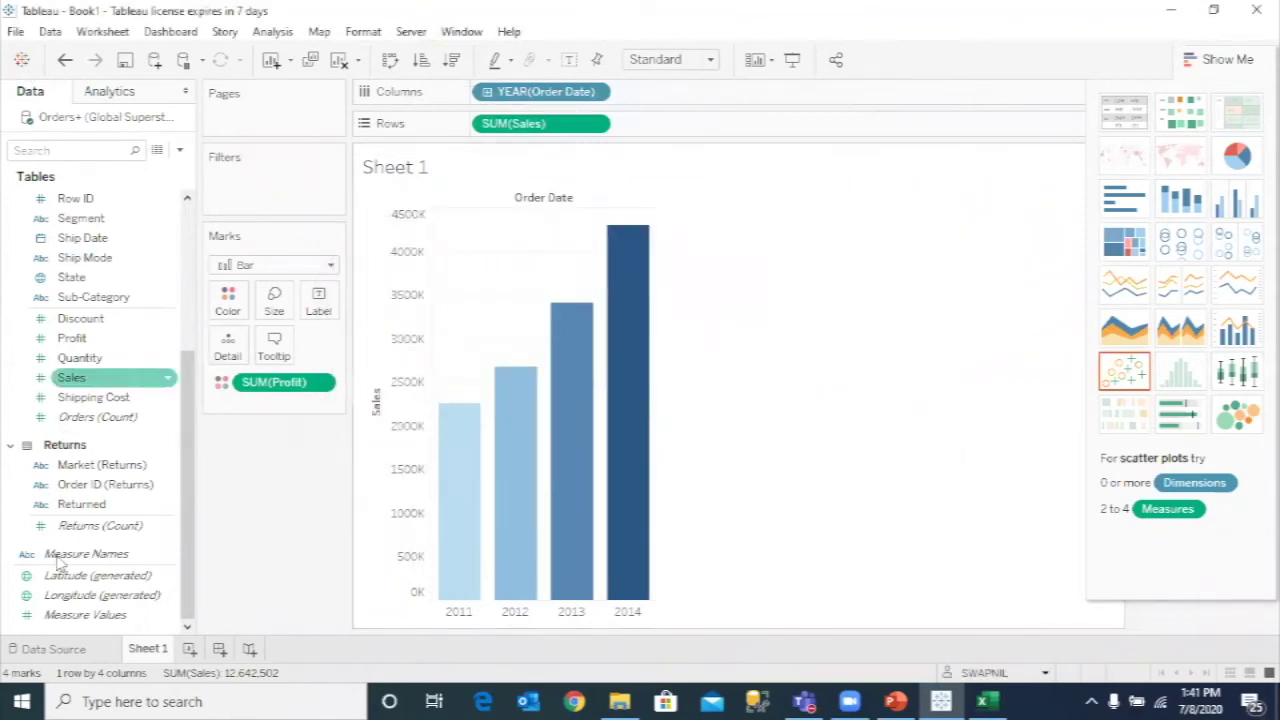
{"action": "left_click", "coordinate": [54, 651]}
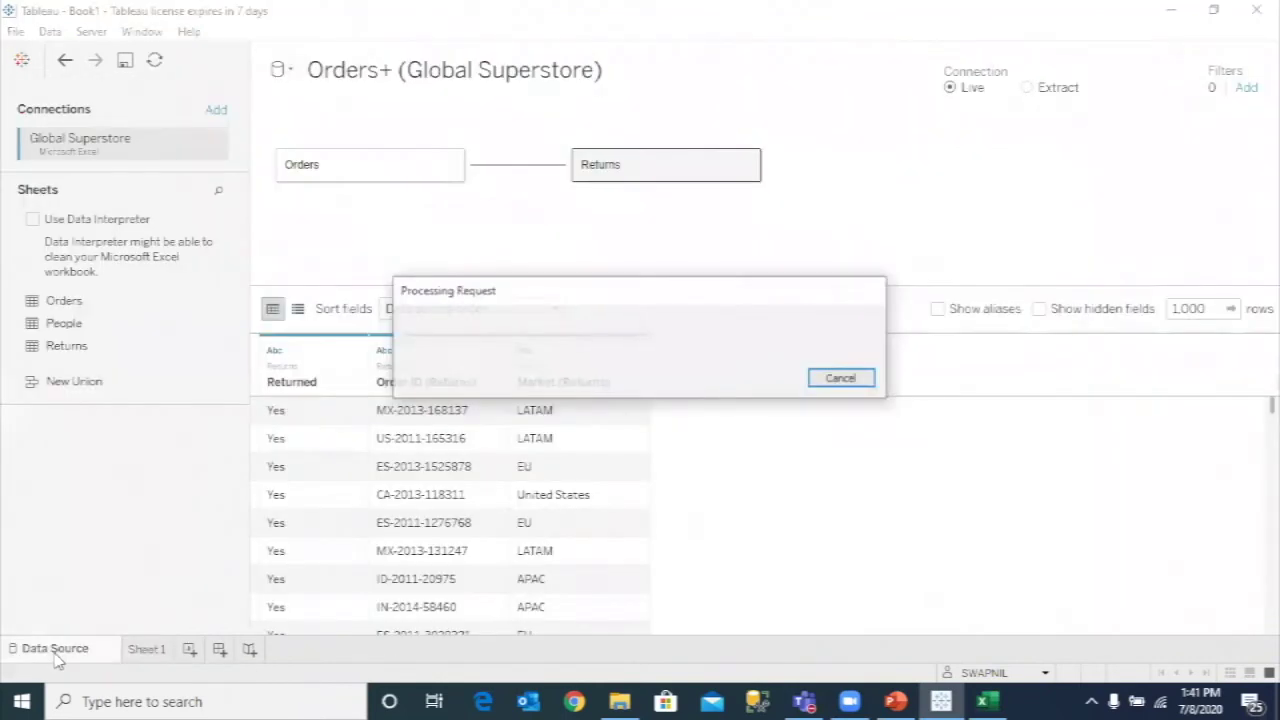
{"action": "left_click", "coordinate": [1027, 88]}
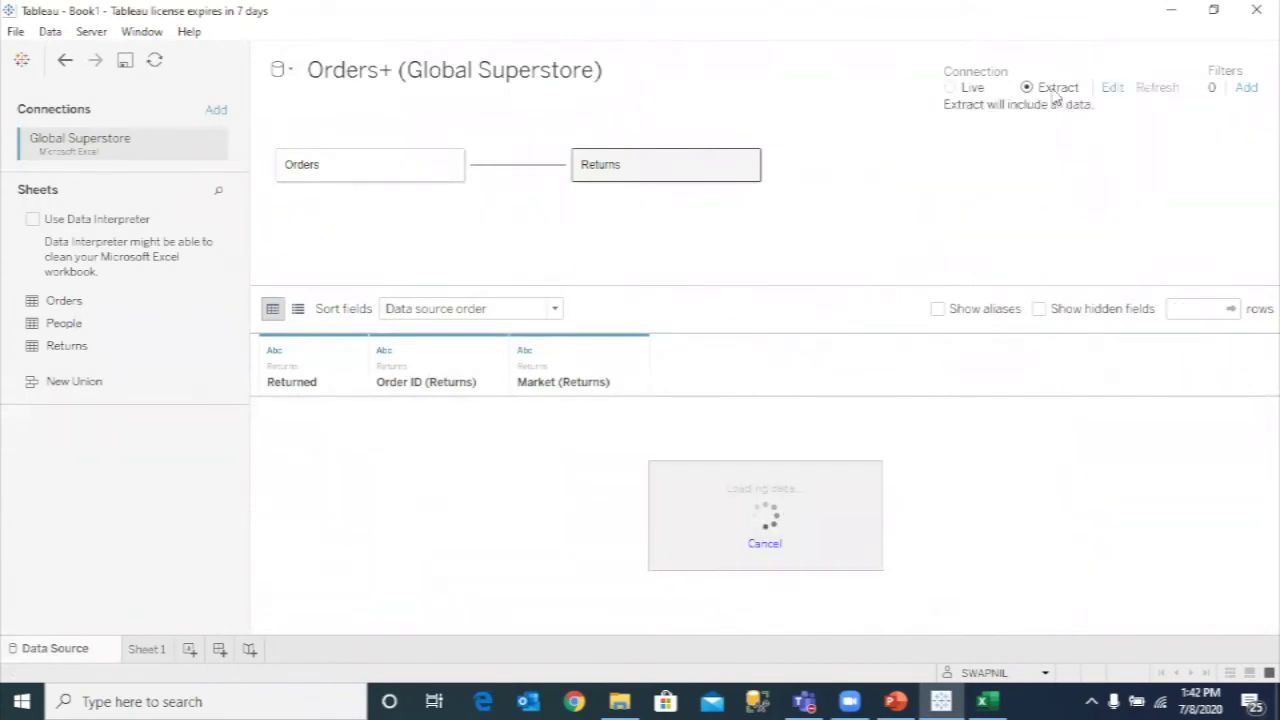
{"action": "left_click", "coordinate": [140, 649]}
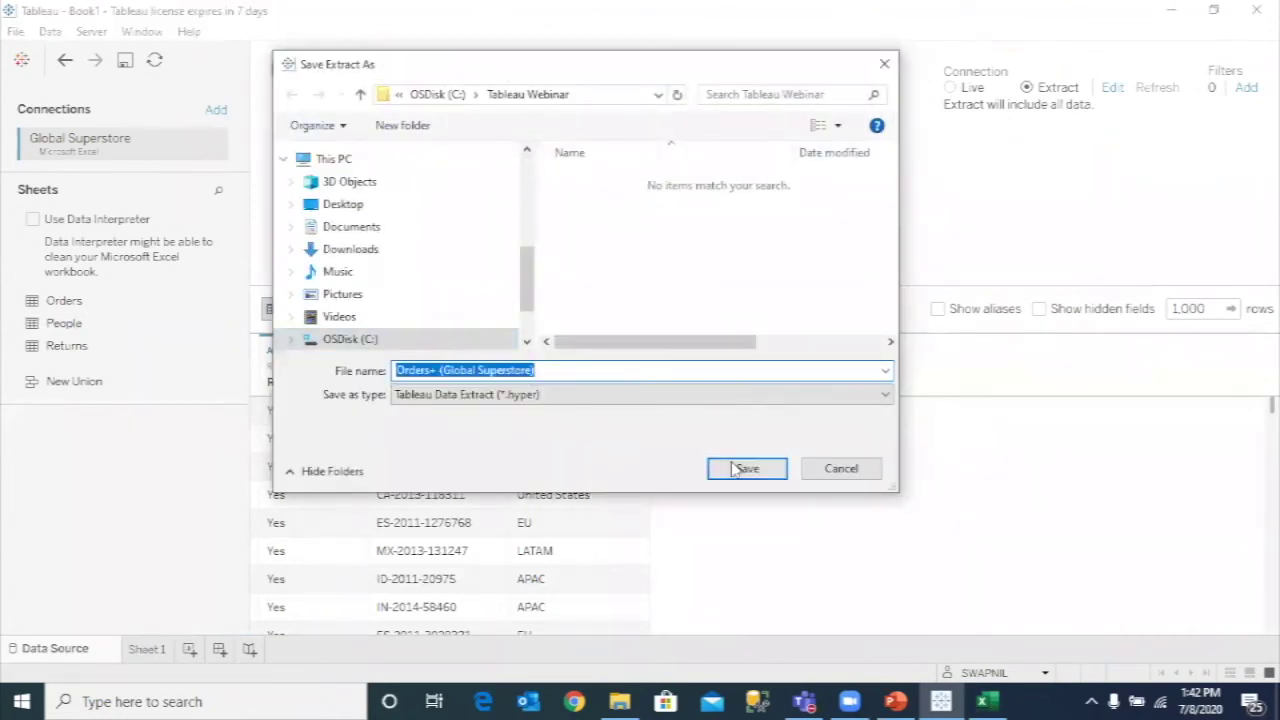
{"action": "left_click", "coordinate": [746, 469]}
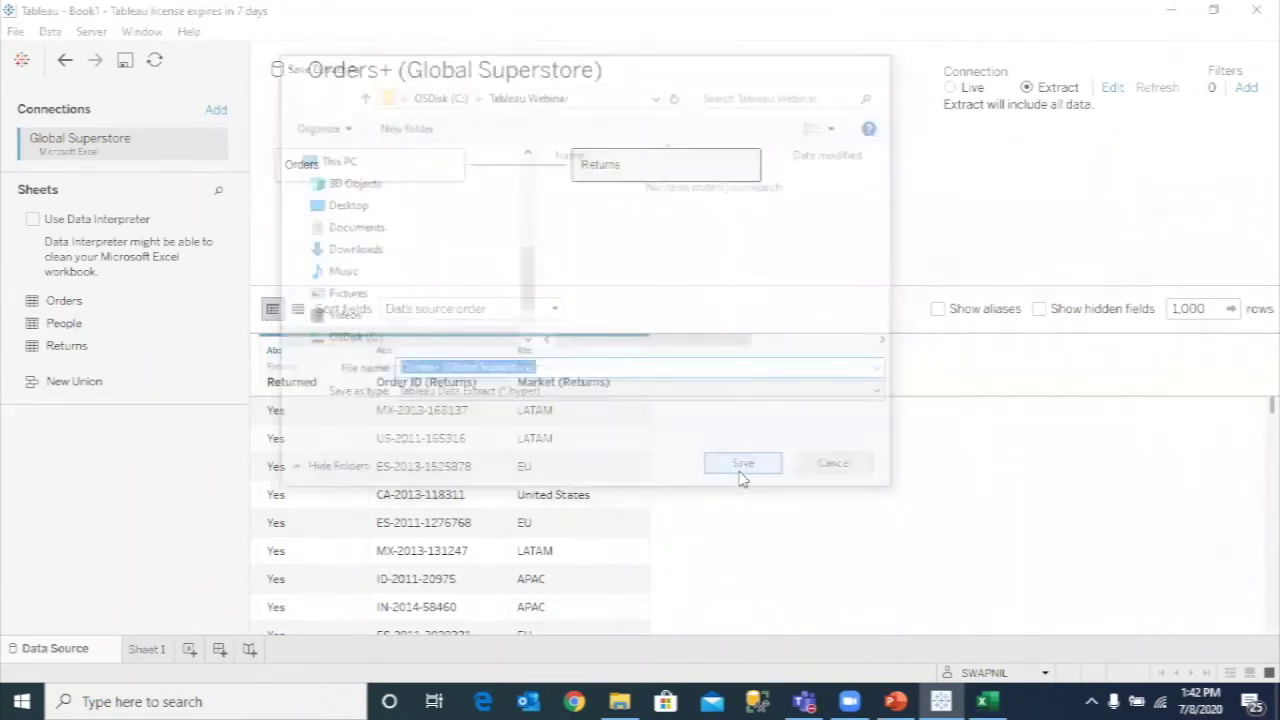
{"action": "left_click", "coordinate": [156, 651]}
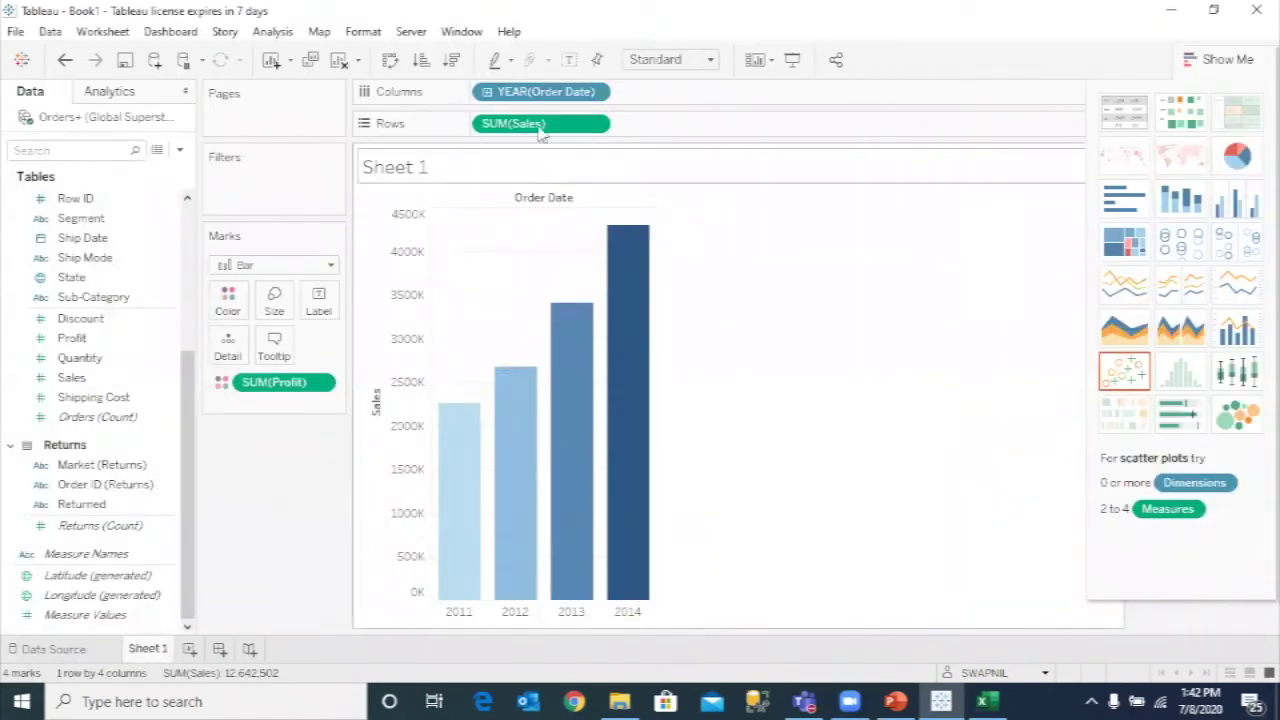
- Save the workbook to Tableau Public titled 'Sample12' instead of Book1
{"action": "left_click", "coordinate": [412, 31]}
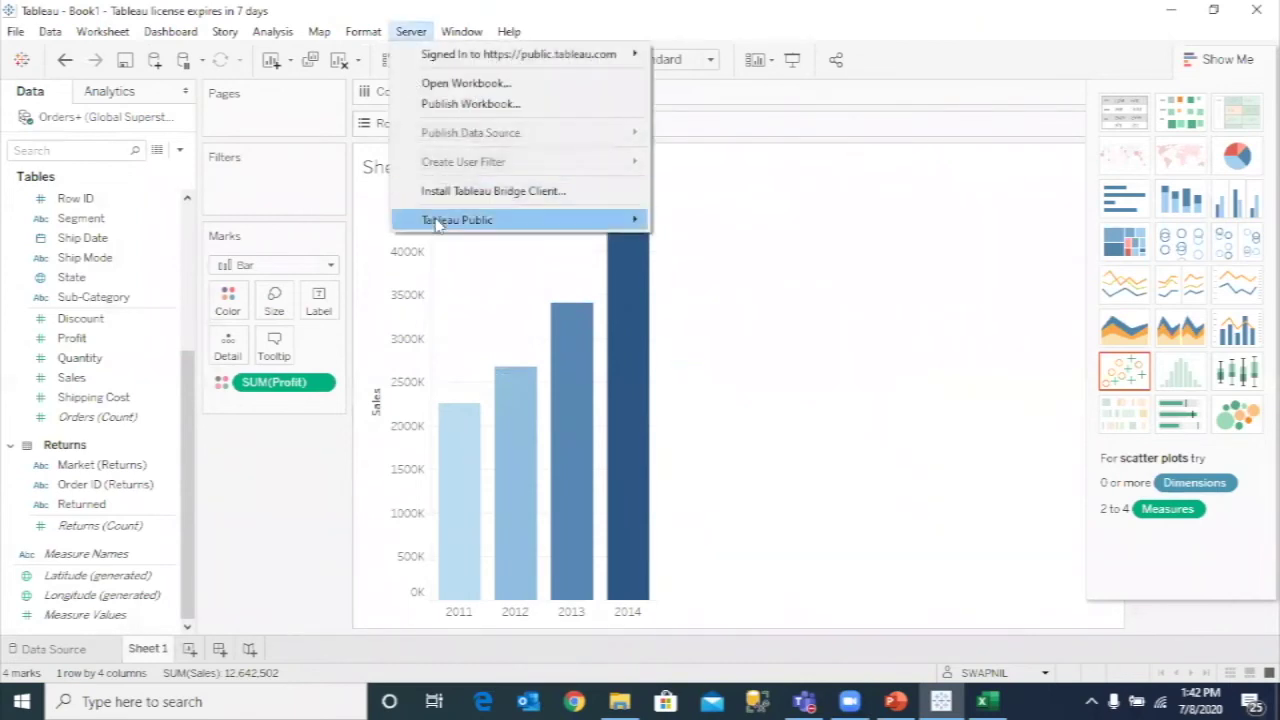
{"action": "mouse_move", "coordinate": [591, 220]}
{"action": "left_click", "coordinate": [697, 265]}
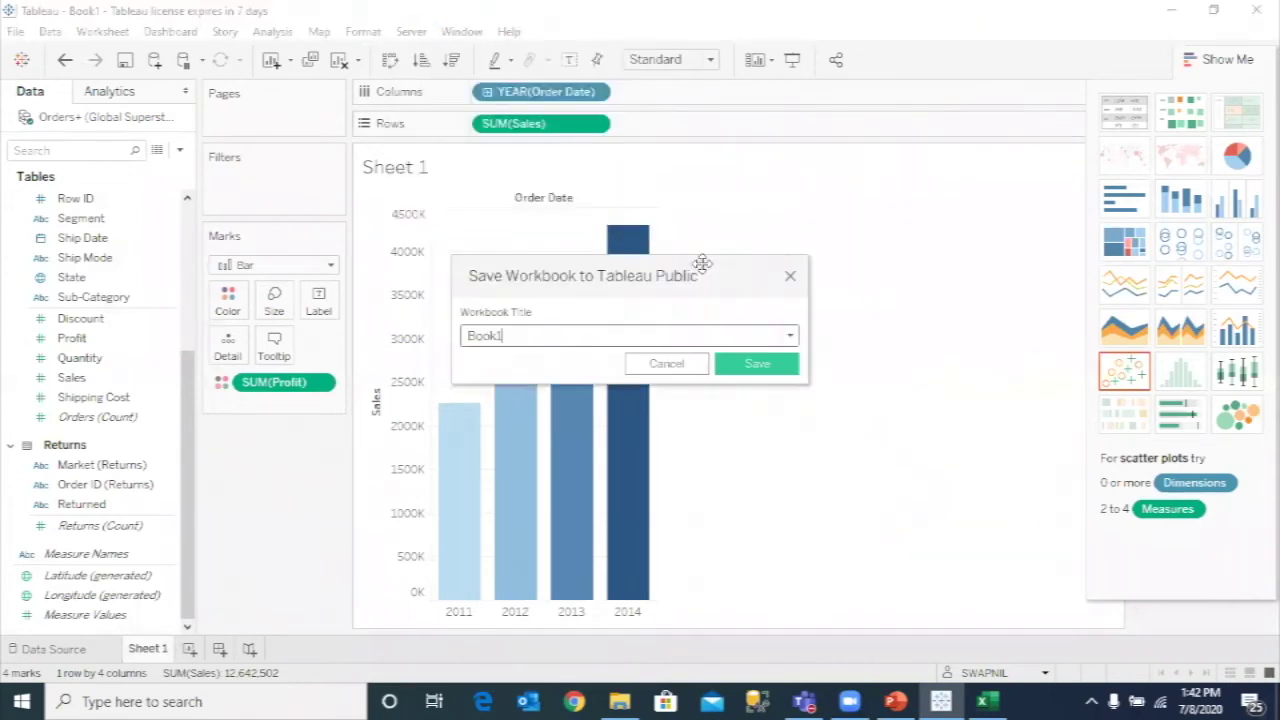
{"action": "key", "text": "BackSpace"}
{"action": "key", "text": "BackSpace"}
{"action": "key", "text": "BackSpace"}
{"action": "key", "text": "BackSpace"}
{"action": "key", "text": "BackSpace"}
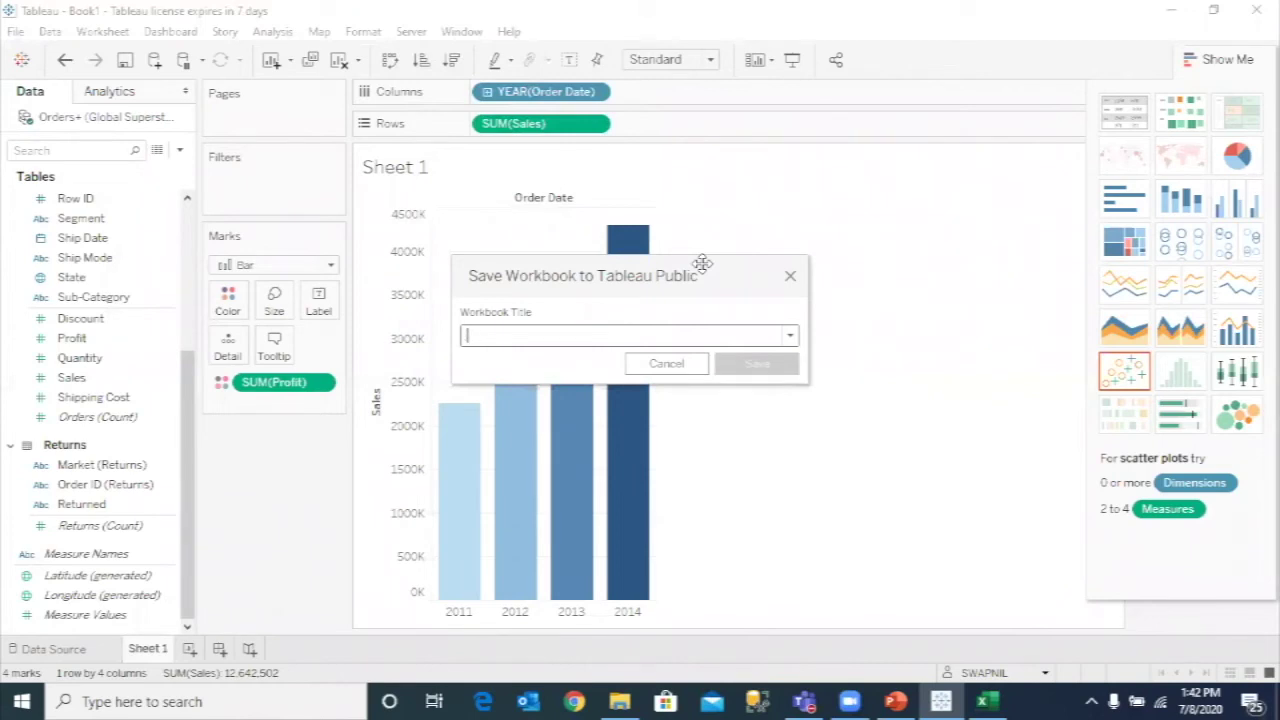
{"action": "type", "text": "Sample123"}
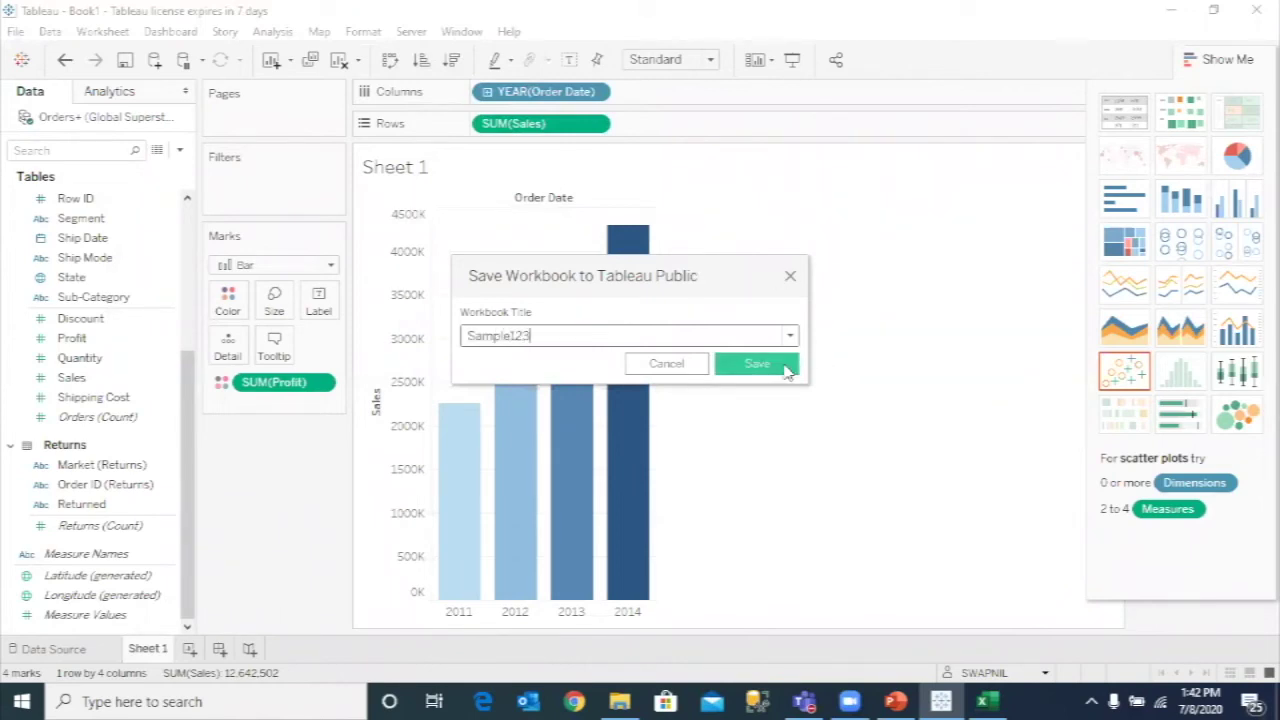
{"action": "left_click", "coordinate": [786, 369]}
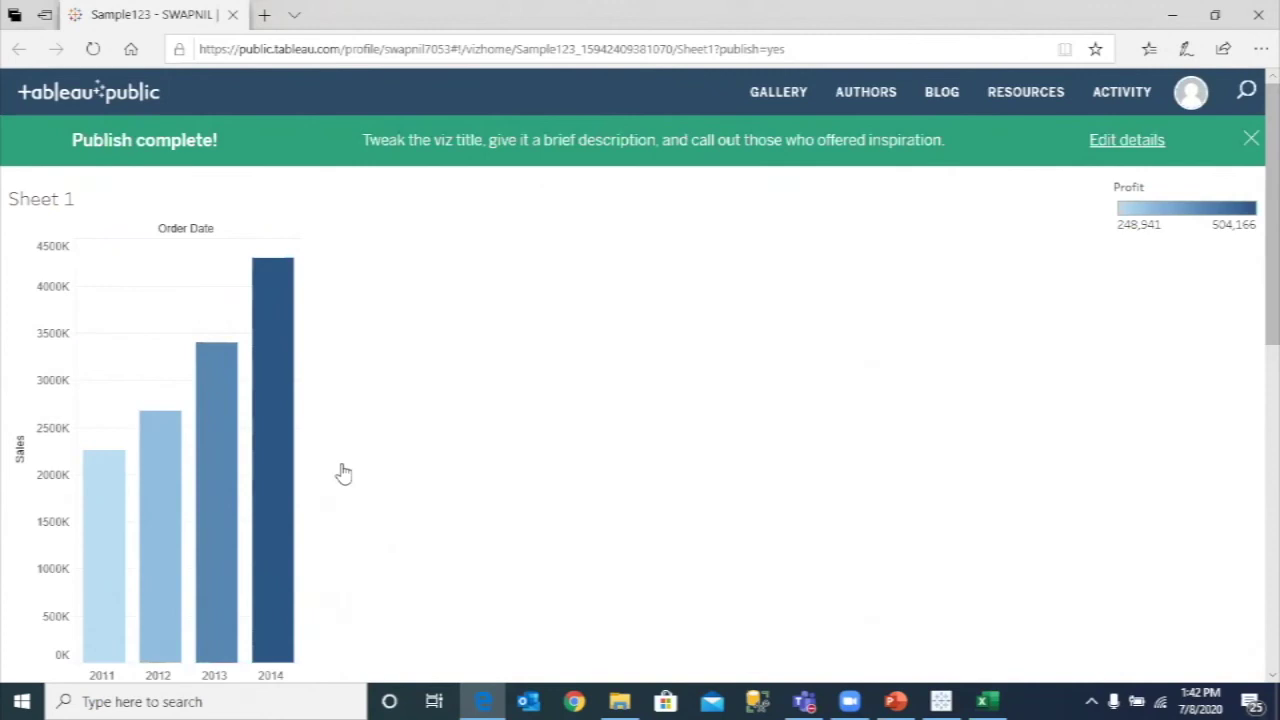
- Bring the Tableau_Swapnil_July 8 - FINAL PowerPoint deck back to the front
{"action": "mouse_move", "coordinate": [896, 701]}
{"action": "left_click", "coordinate": [876, 624]}
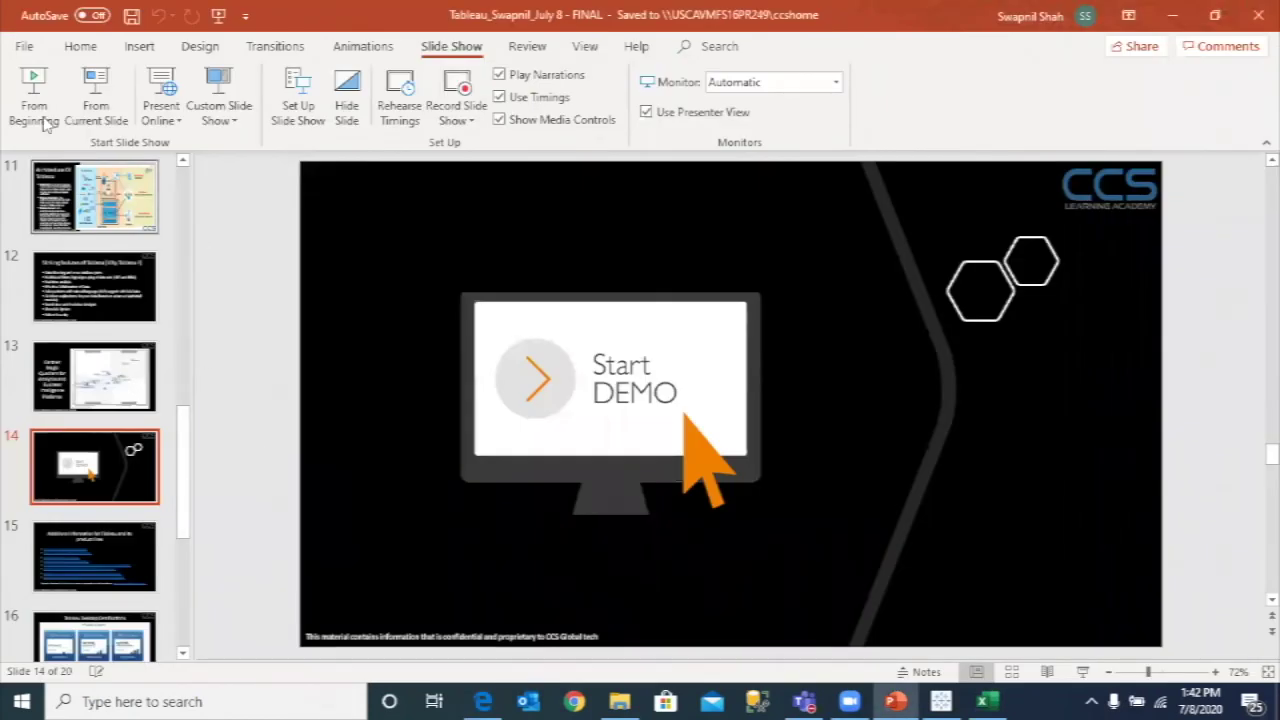
{"action": "left_click", "coordinate": [115, 97]}
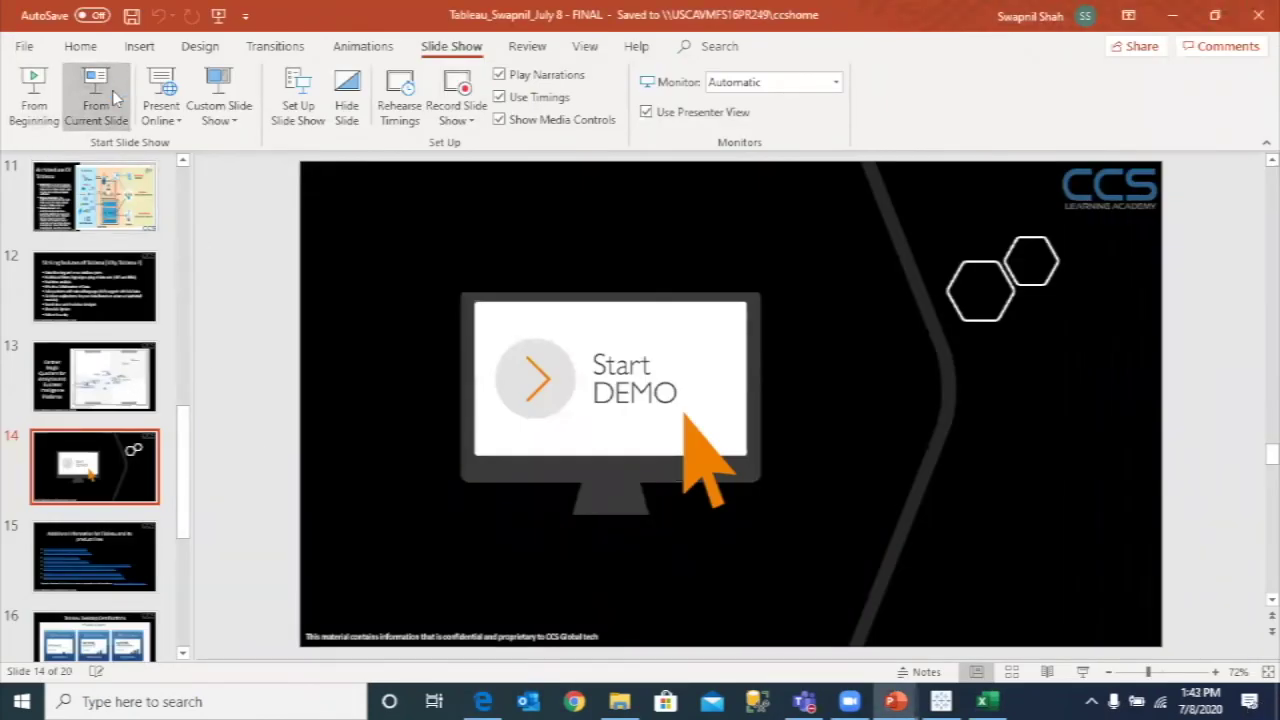